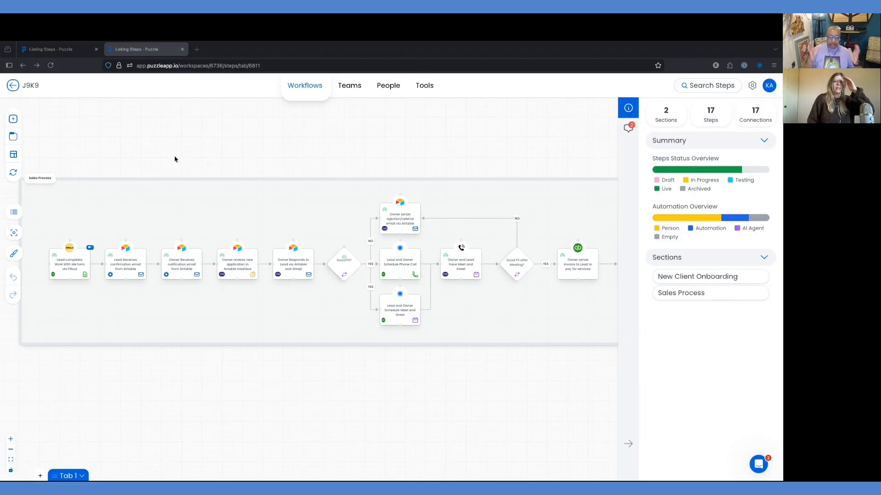
scroll(176, 164, up, 3)
scroll(177, 165, left, 5)
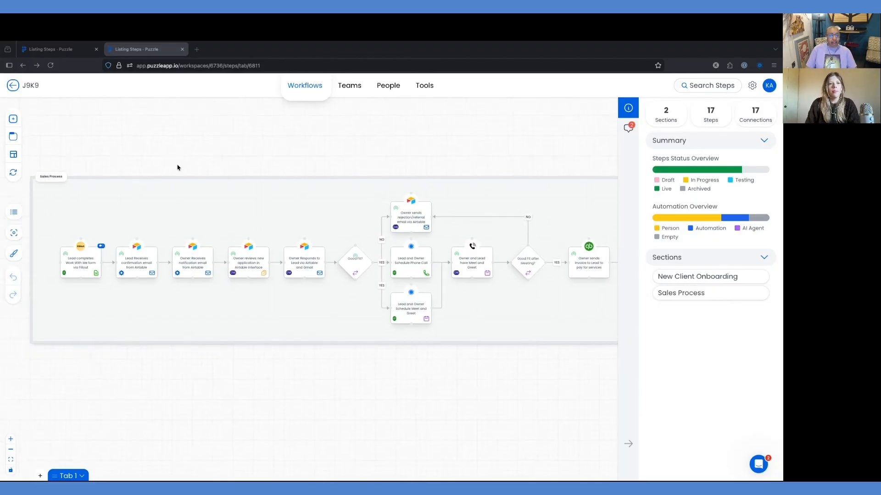
scroll(187, 196, down, 1)
scroll(186, 196, up, 1)
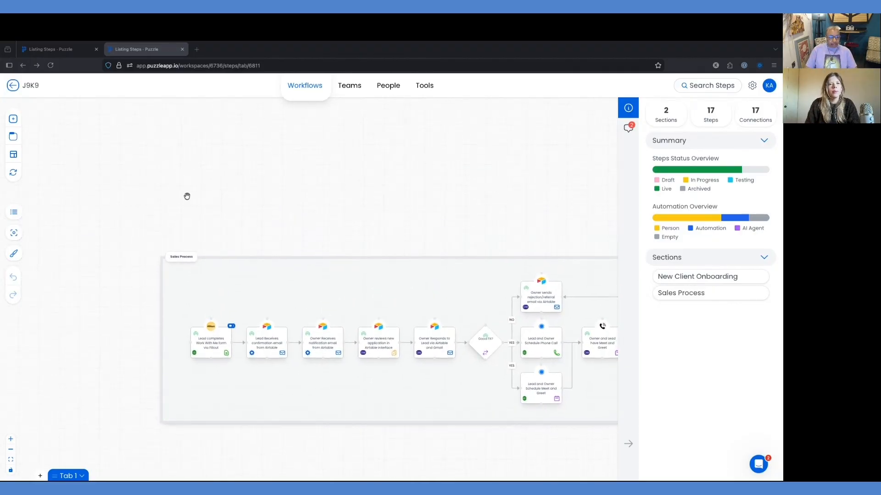
scroll(187, 197, down, 2)
scroll(225, 213, down, 1)
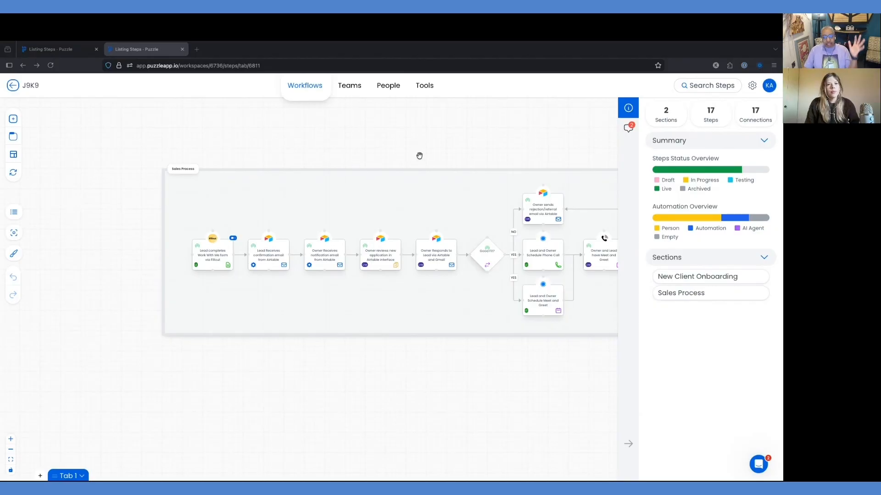
click(415, 170)
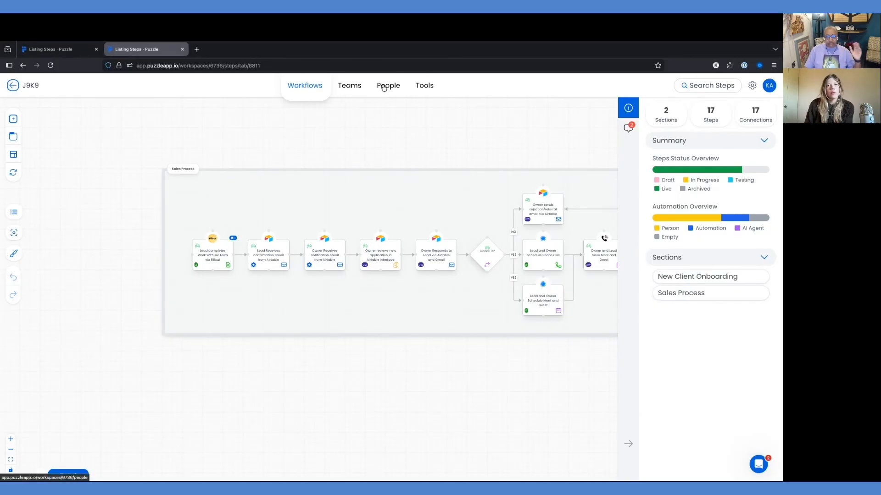
Open the Fillout tool's plan details in the J9K9 workspace, try to edit its cost, and dismiss the Optimizer upgrade offer
click(425, 87)
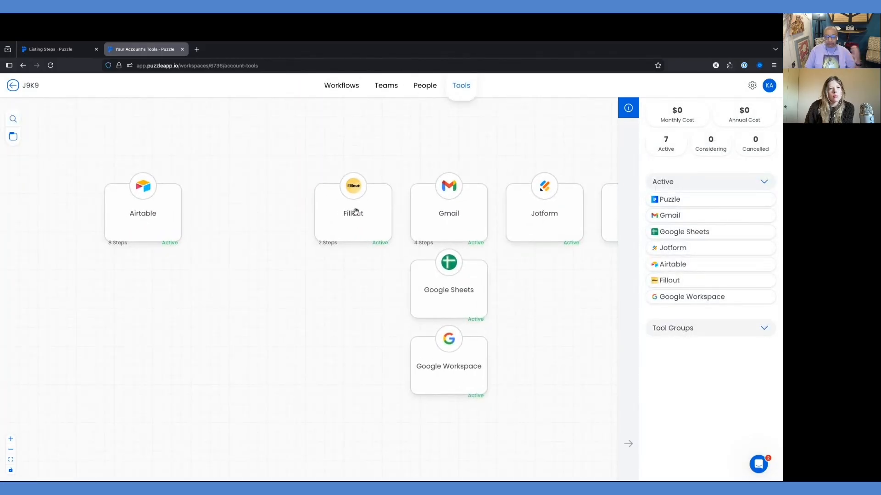
click(355, 211)
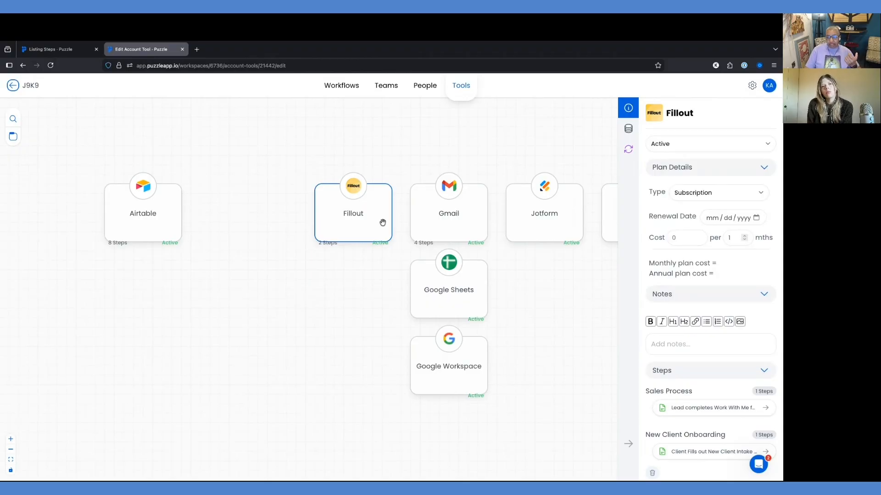
click(678, 238)
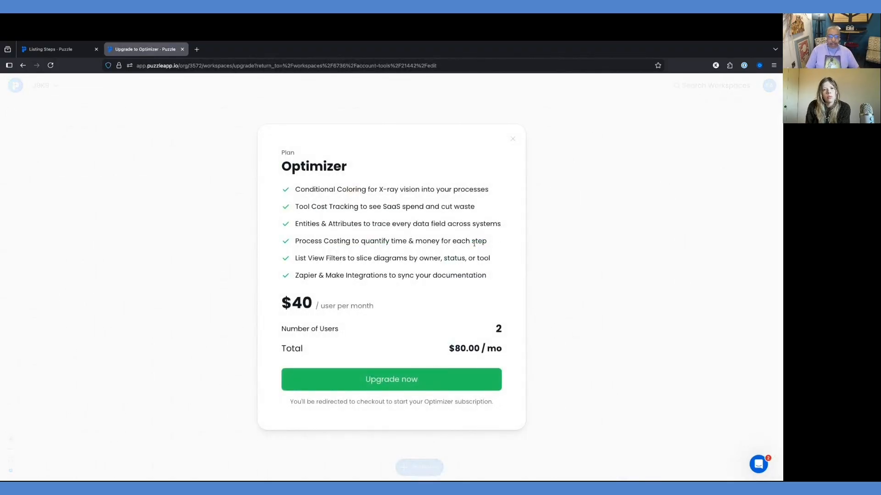
click(605, 158)
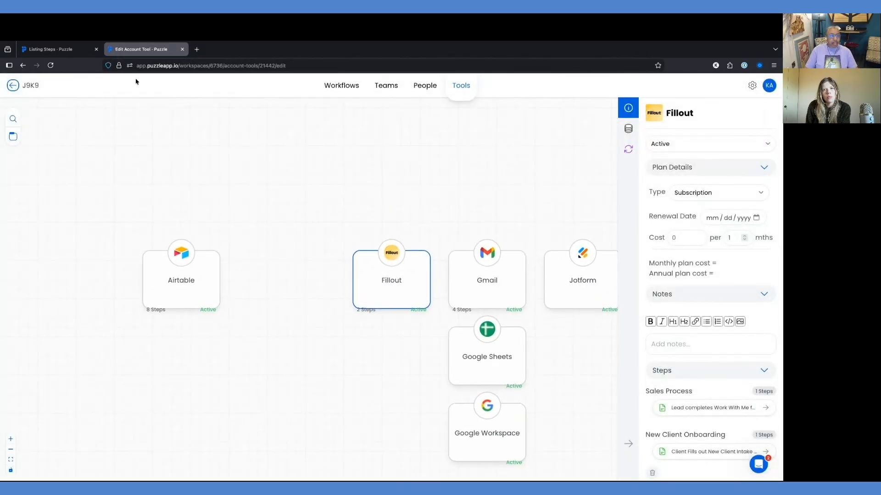
Switch to the Karvel Digital workspace, go to its tools, and open ActiveCampaign in the Demo Group
click(50, 50)
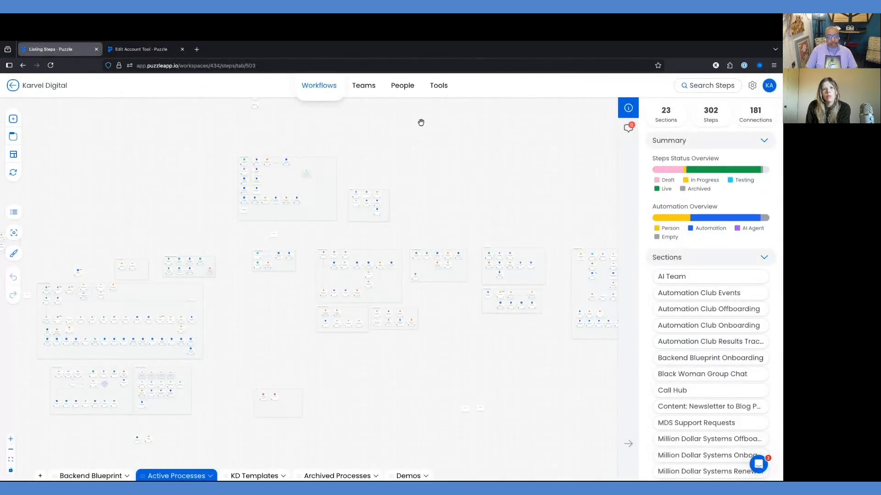
click(432, 86)
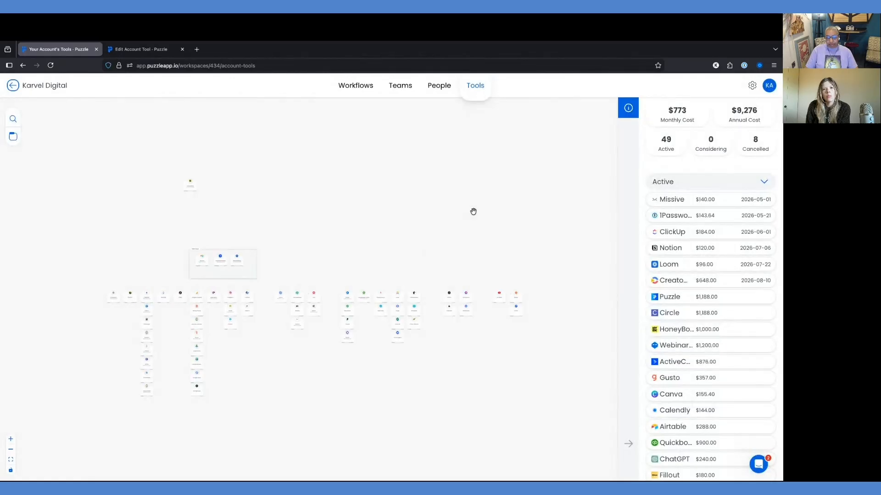
scroll(252, 295, up, 5)
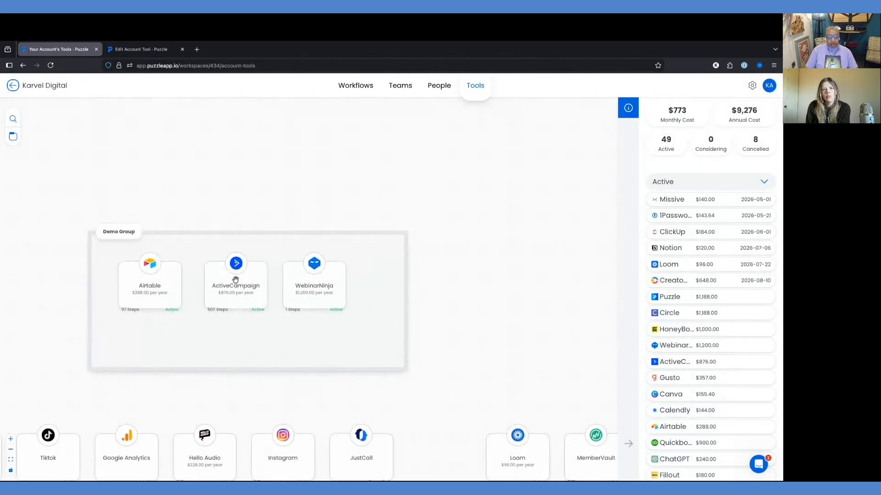
click(236, 281)
Examine ActiveCampaign's plan cost and the workflow steps that use it, grouped by section
scroll(714, 192, down, 1)
scroll(643, 230, down, 1)
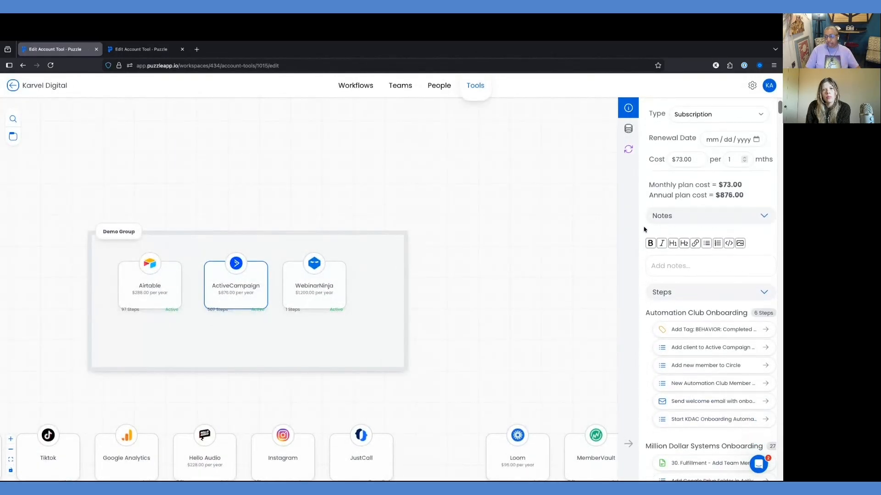
scroll(654, 222, up, 2)
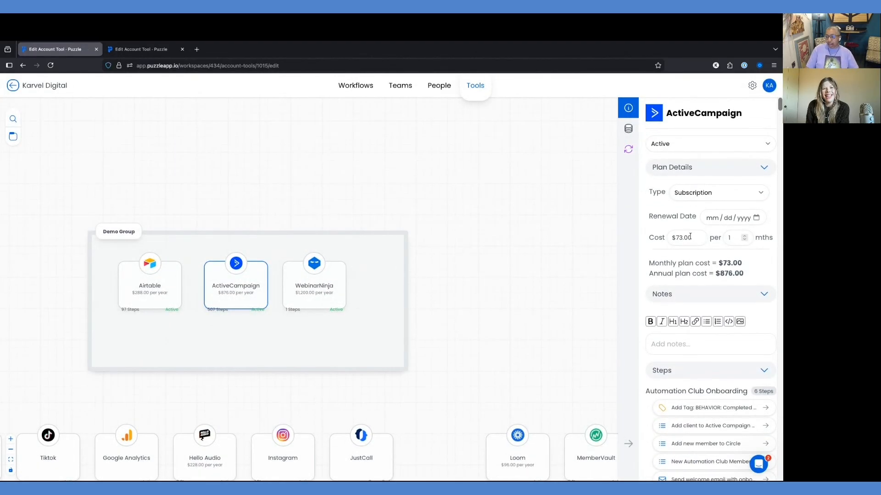
click(695, 238)
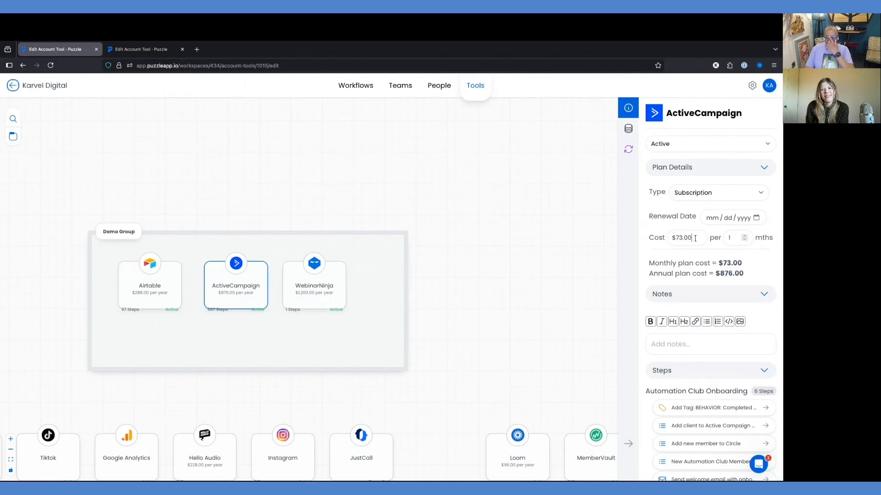
scroll(737, 260, down, 4)
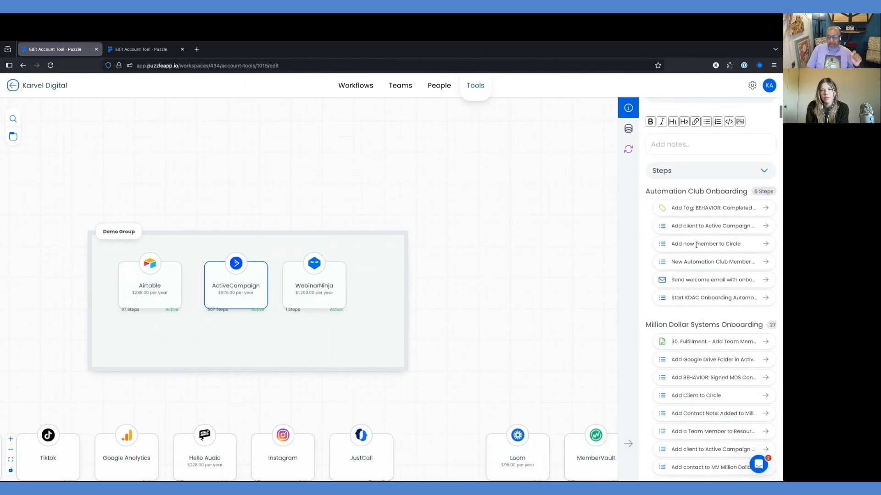
scroll(700, 252, down, 7)
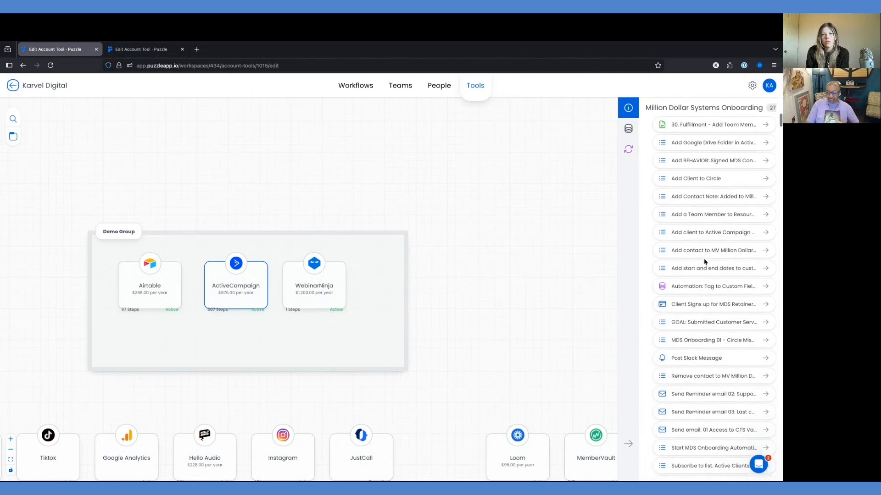
scroll(704, 261, up, 6)
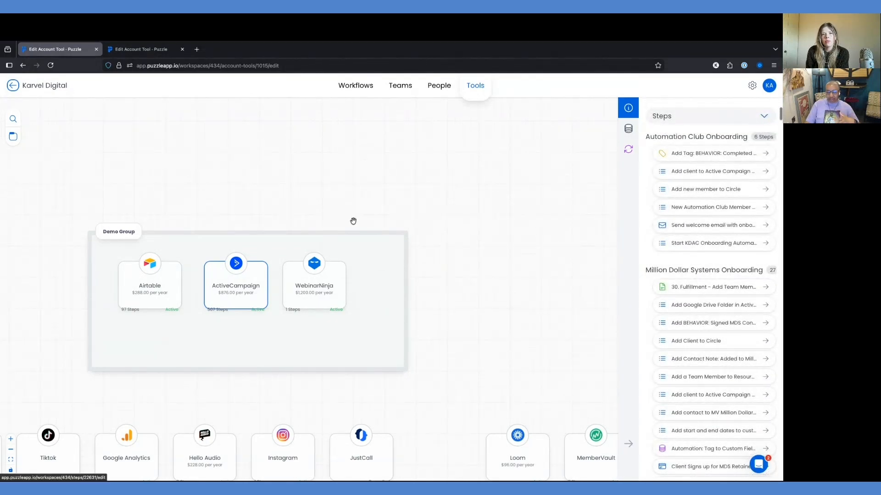
Highlight ActiveCampaign's step count in the tool search list and expand the attributes of its Subscriber entity
click(12, 121)
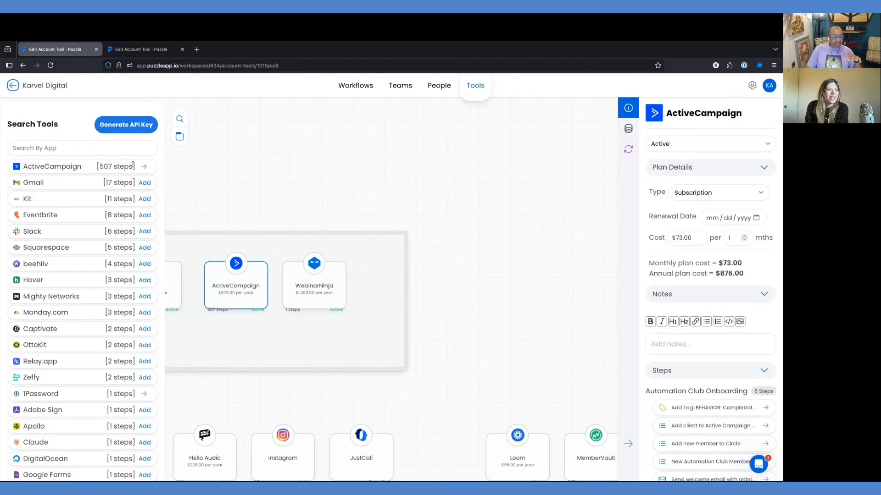
drag(136, 168, 94, 168)
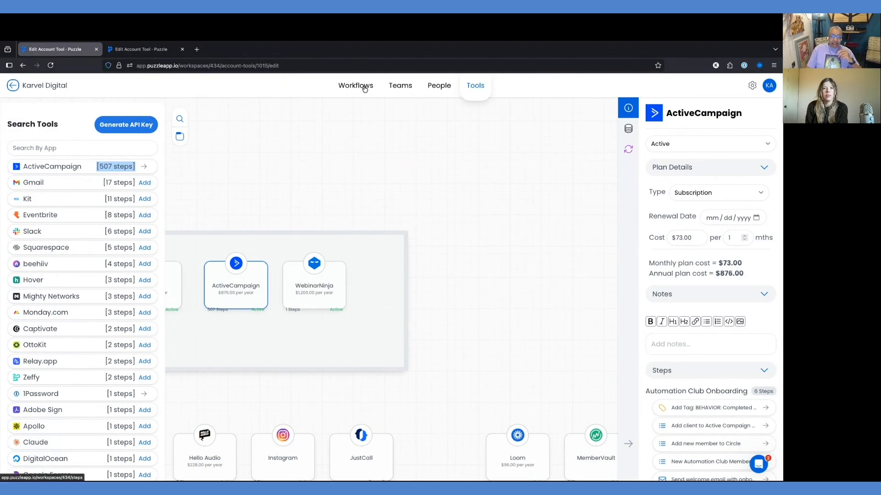
scroll(679, 381, down, 1)
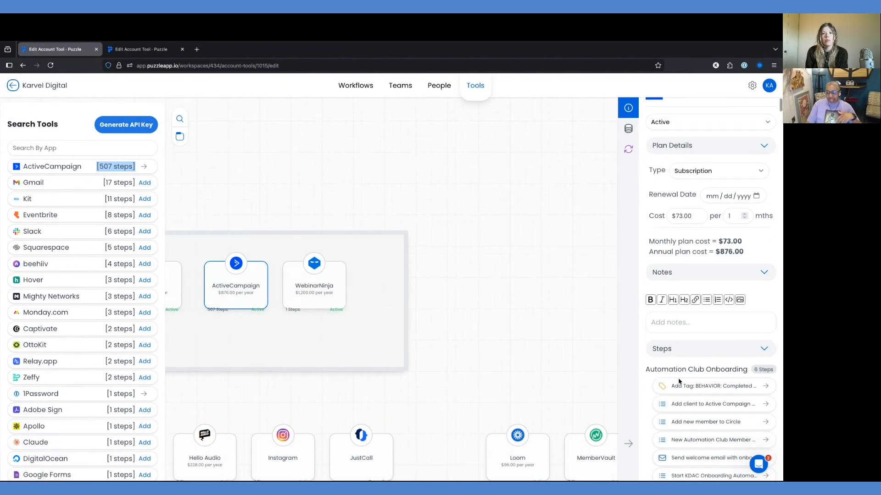
click(628, 129)
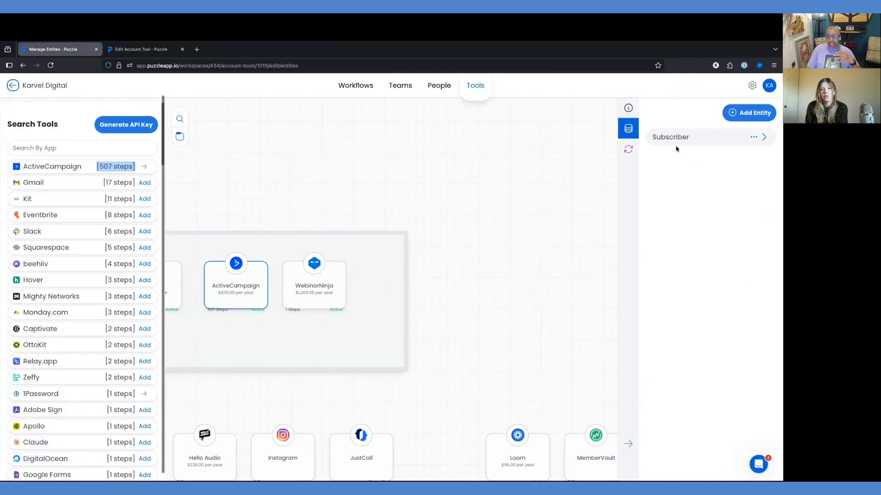
click(764, 137)
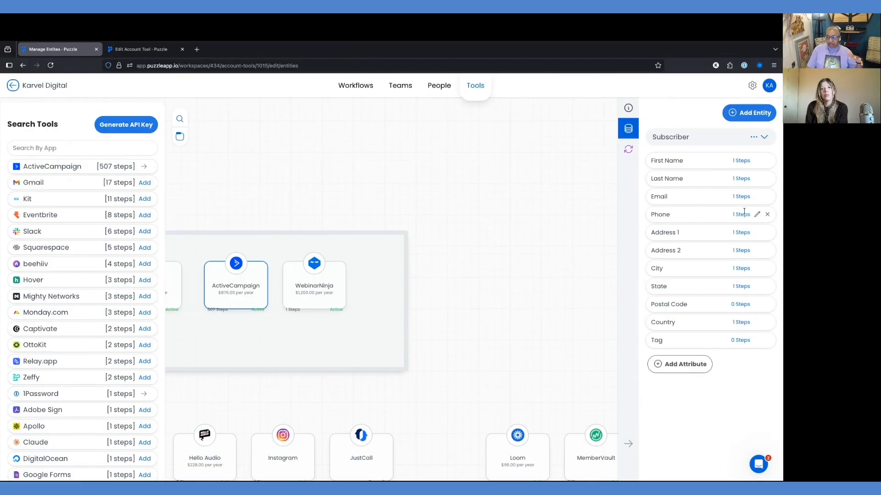
Return to the workflows and open the Million Dollar Systems Onboarding section
click(355, 87)
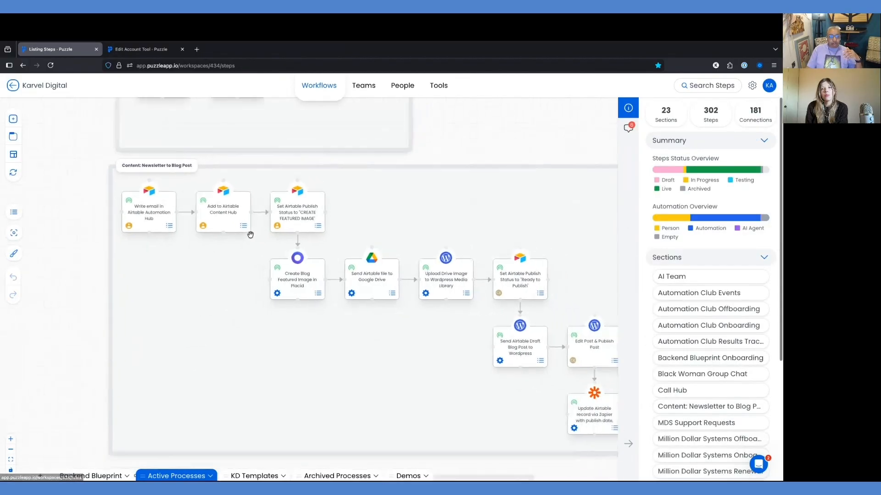
scroll(666, 395, down, 2)
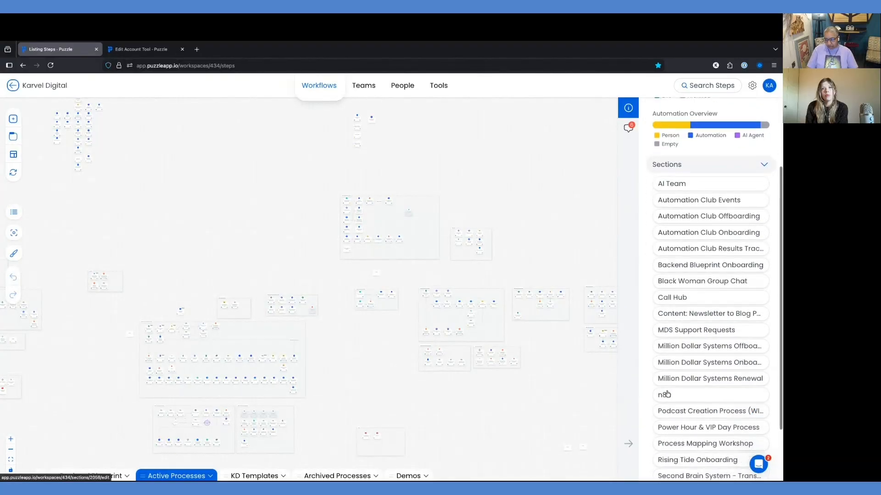
scroll(666, 394, up, 3)
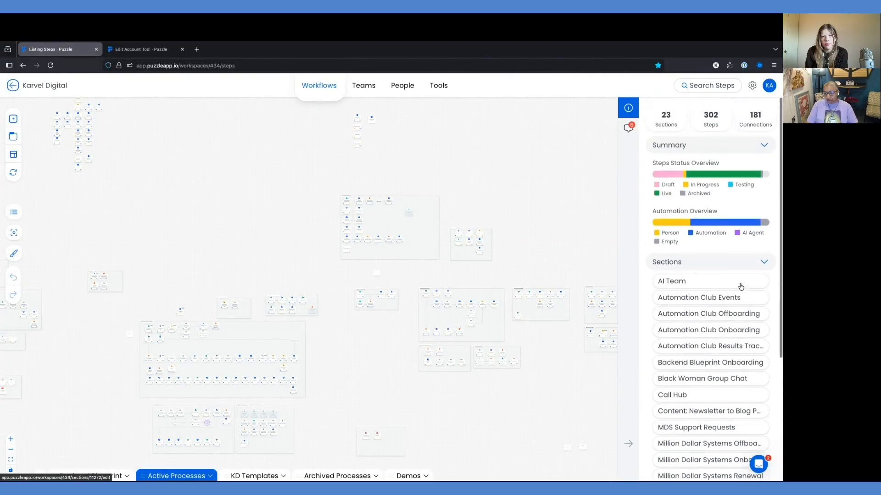
scroll(720, 343, down, 2)
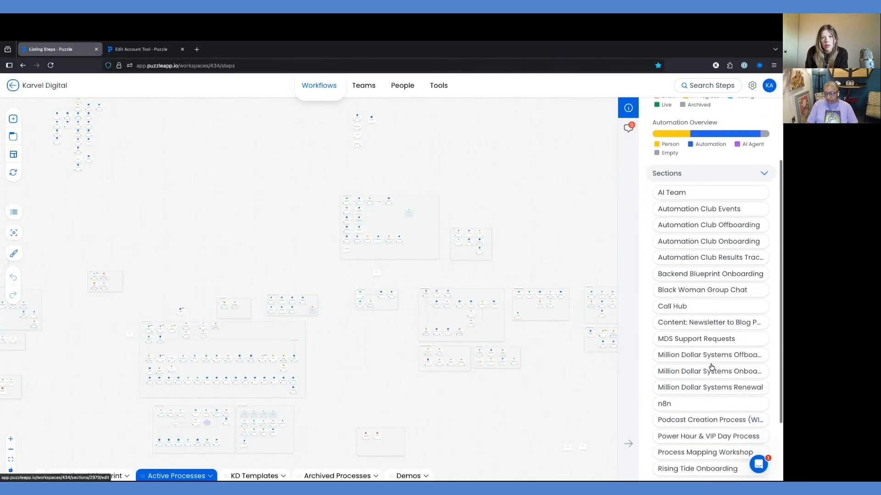
click(712, 367)
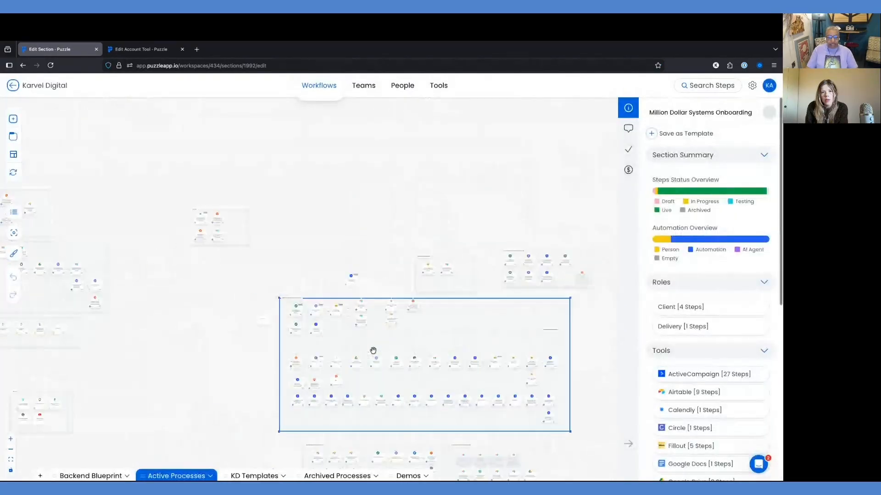
Open the "Client Signs up for MDS Retainer in Surecart" step and view the available step types without changing Payment
click(294, 334)
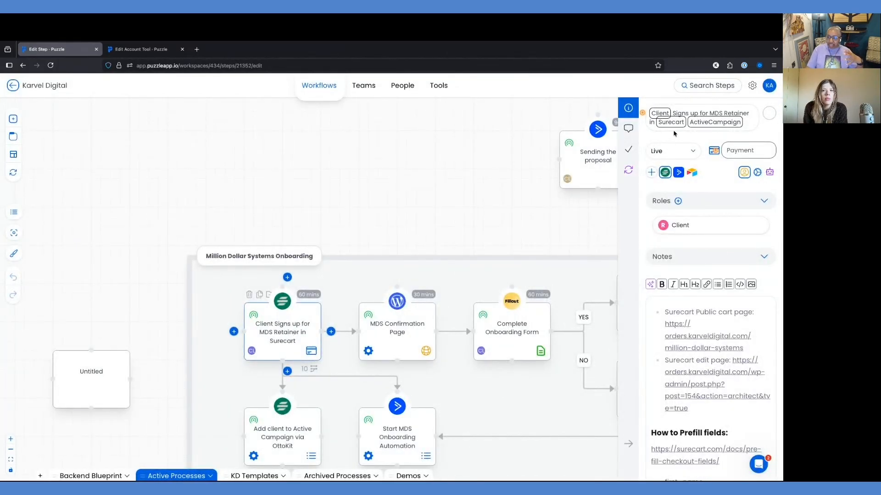
click(730, 149)
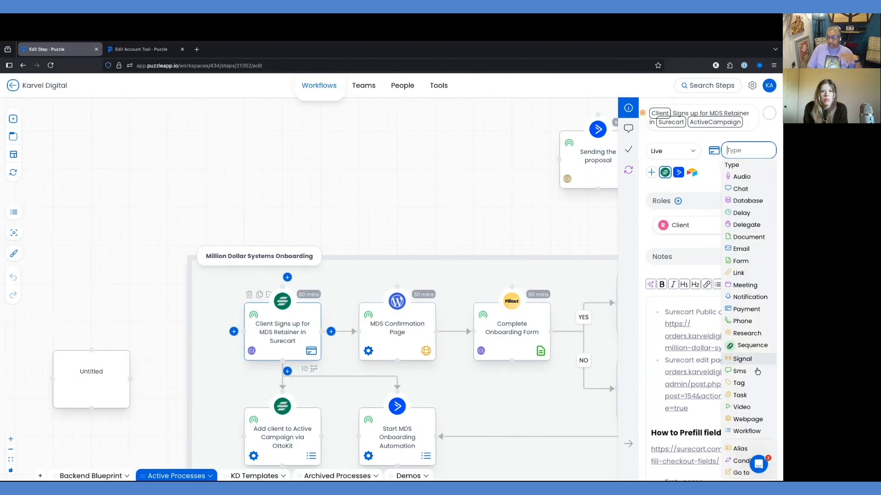
click(703, 185)
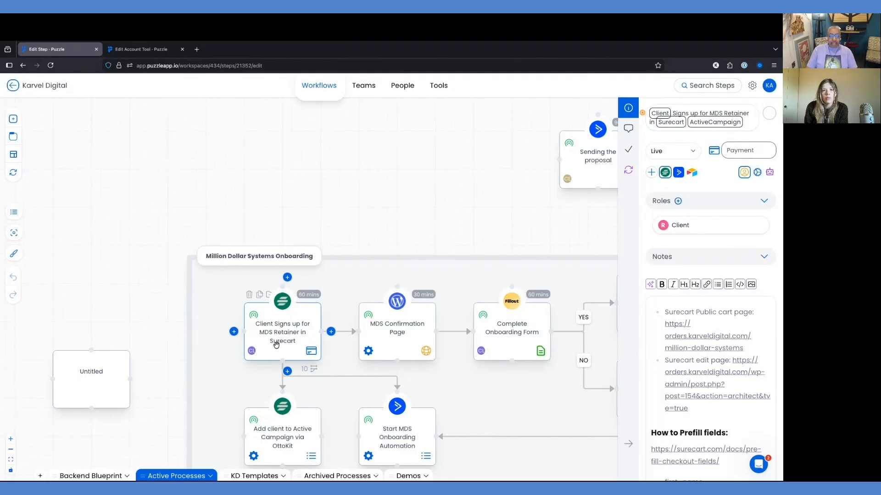
Examine the retainer signup step's notes, connected customer attributes with their help text, and step costs
scroll(276, 344, down, 3)
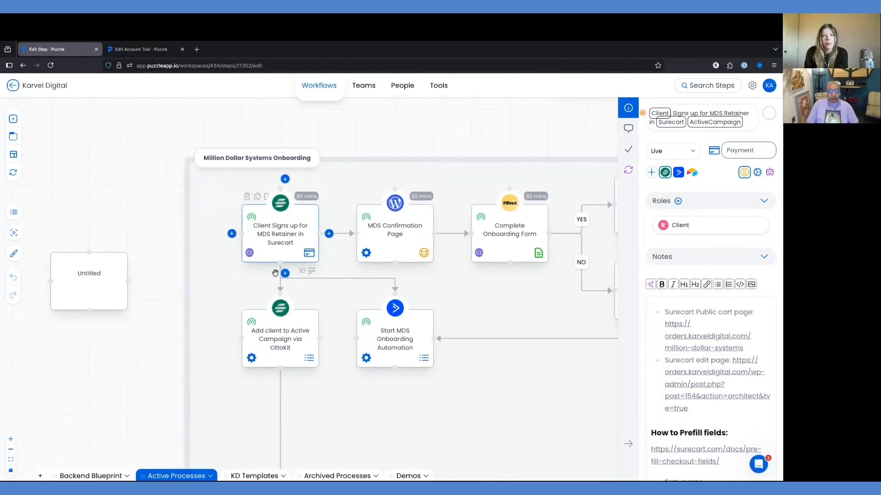
scroll(700, 288, down, 6)
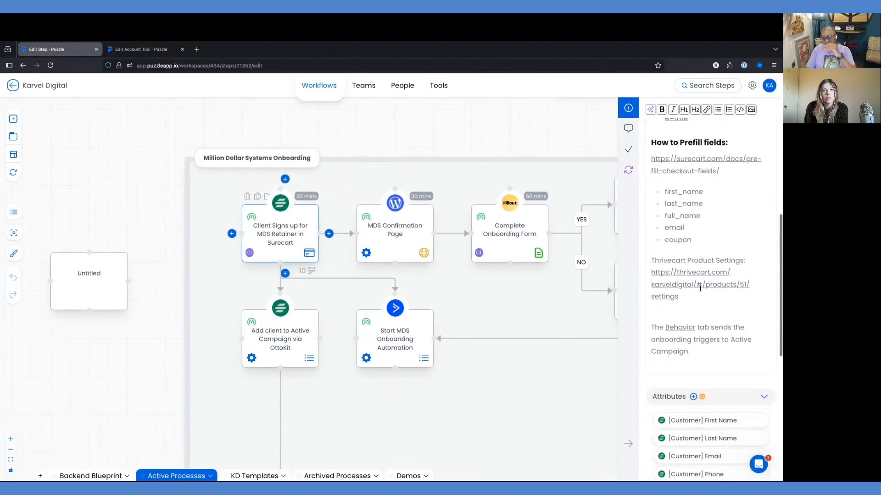
scroll(700, 288, down, 6)
mouse_move(693, 139)
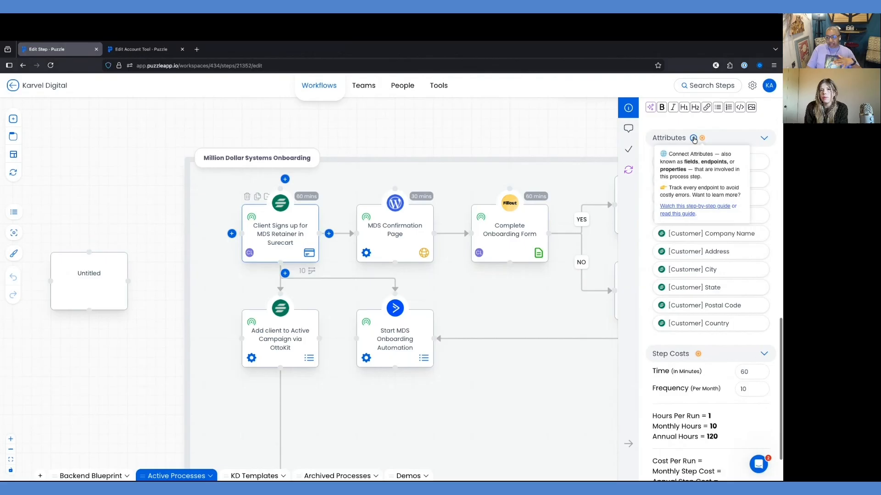
mouse_move(313, 274)
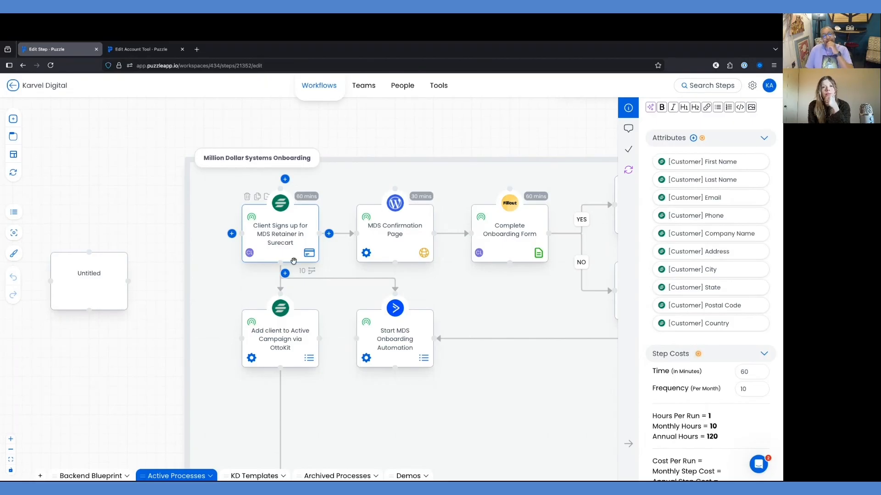
scroll(350, 281, right, 1)
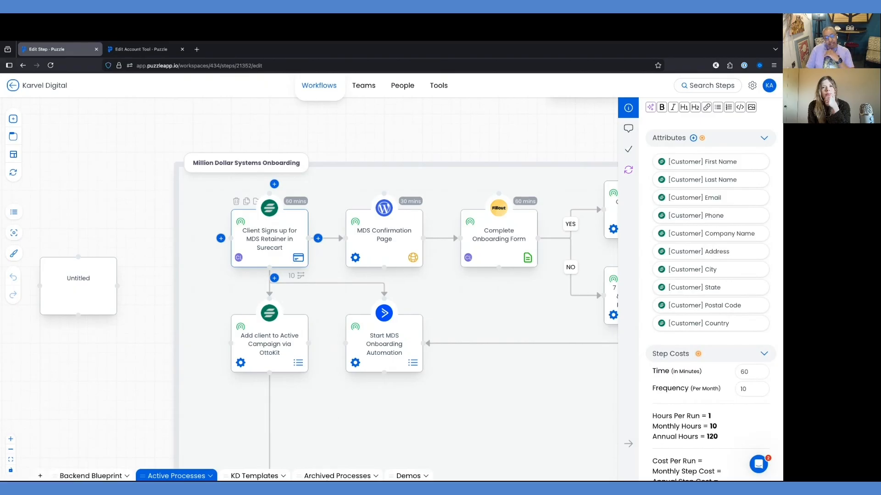
Open the Monthly Workshop Process Current section in the Demos workflows
click(408, 476)
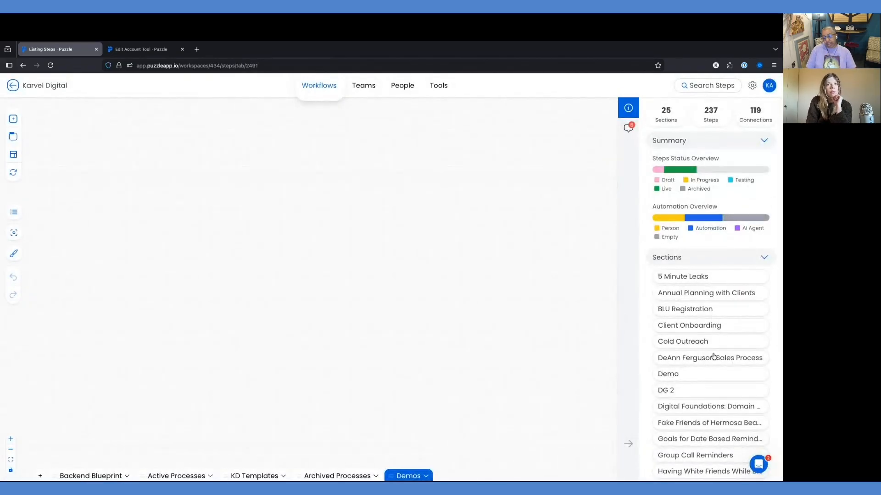
scroll(725, 362, down, 5)
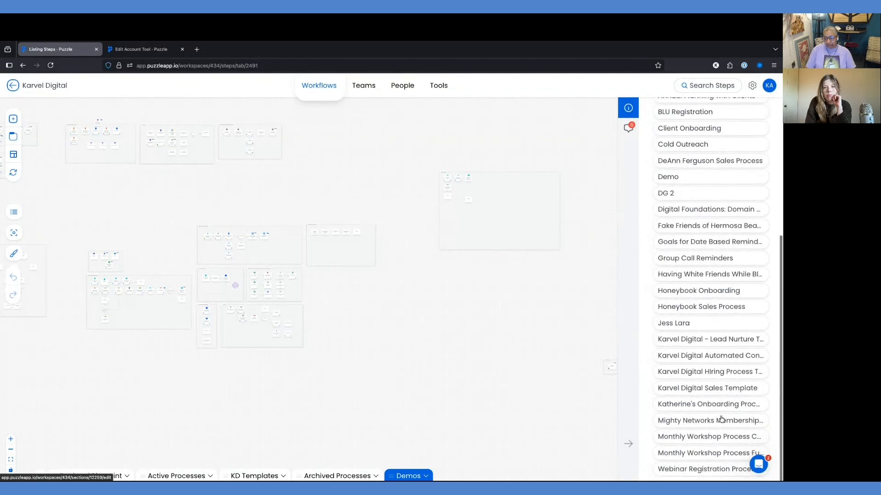
click(710, 438)
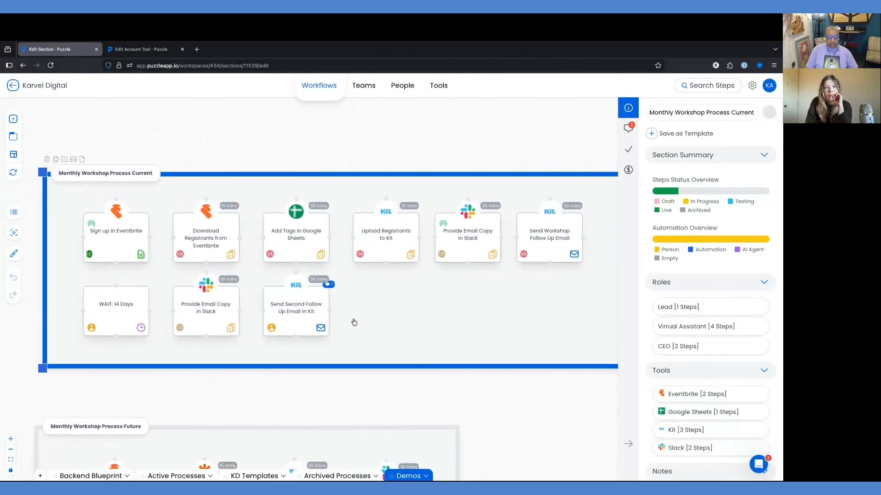
Open the "Download Registrants from Eventbrite" step and highlight its calculated hours and costs in the step costs
click(216, 235)
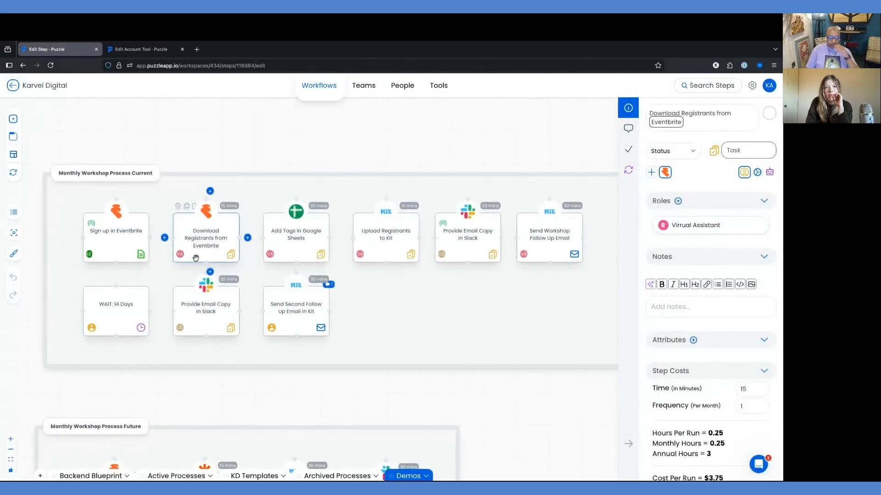
scroll(702, 298, down, 3)
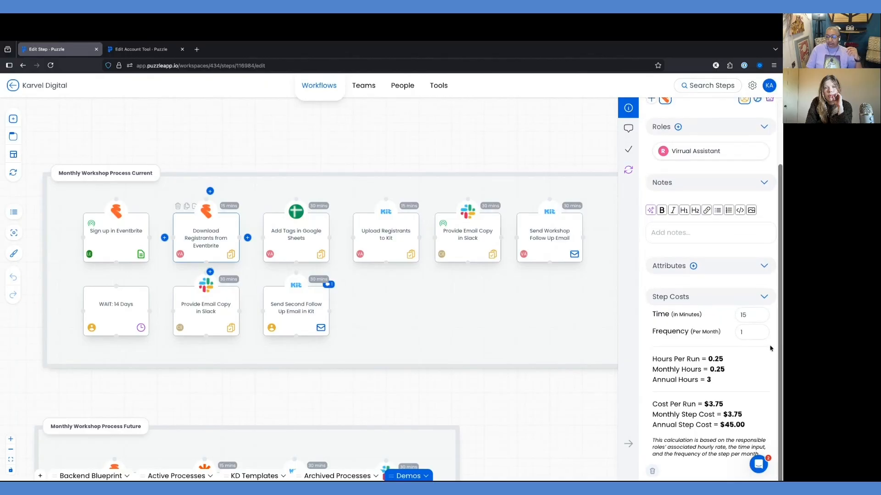
key(Tab)
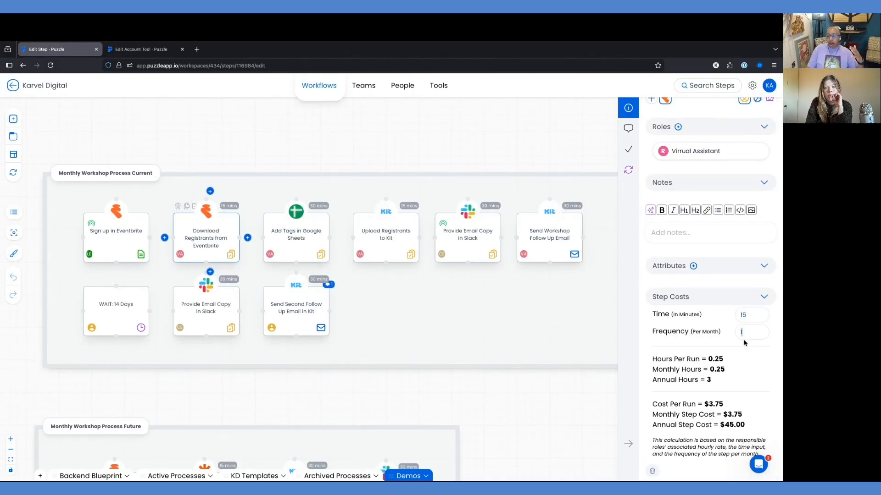
drag(747, 428, 691, 361)
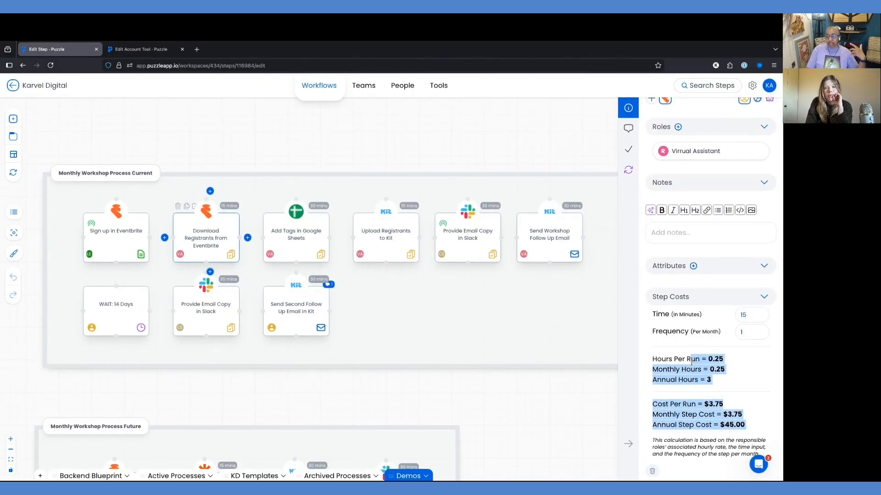
Show the process cost summary of the Monthly Workshop Process Current section and highlight its annual cost
click(541, 331)
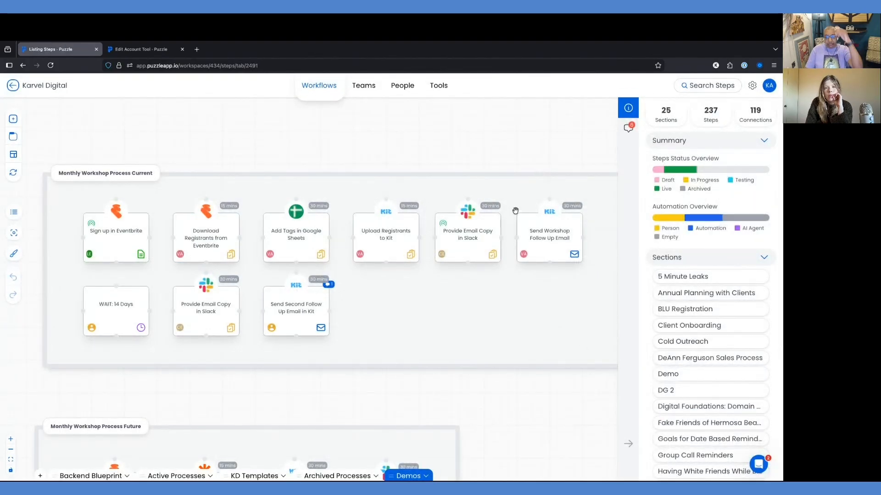
click(550, 176)
click(628, 169)
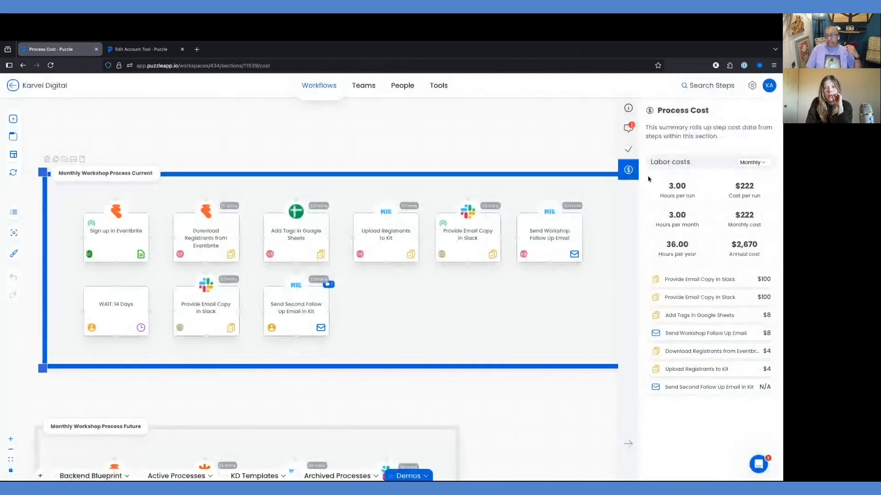
triple_click(731, 244)
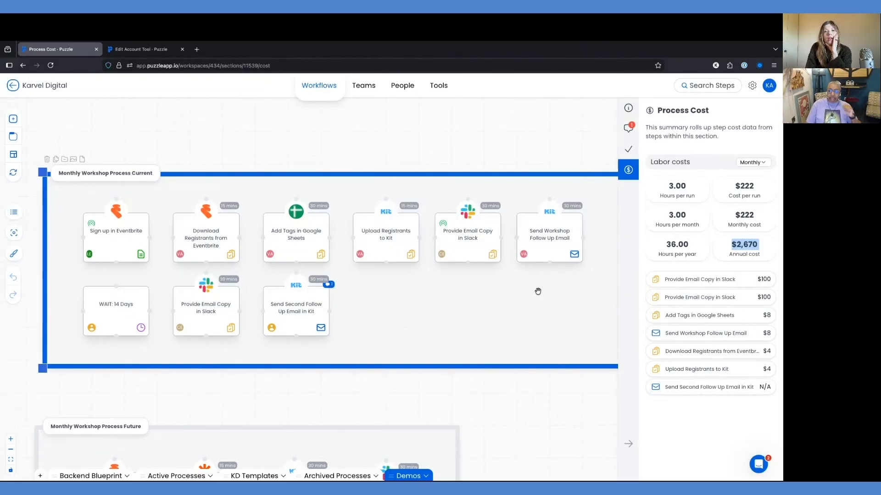
Open the Monthly Workshop Process Future section and view its Zapier registrant transfer and Kit follow-up sequence steps
scroll(464, 350, down, 5)
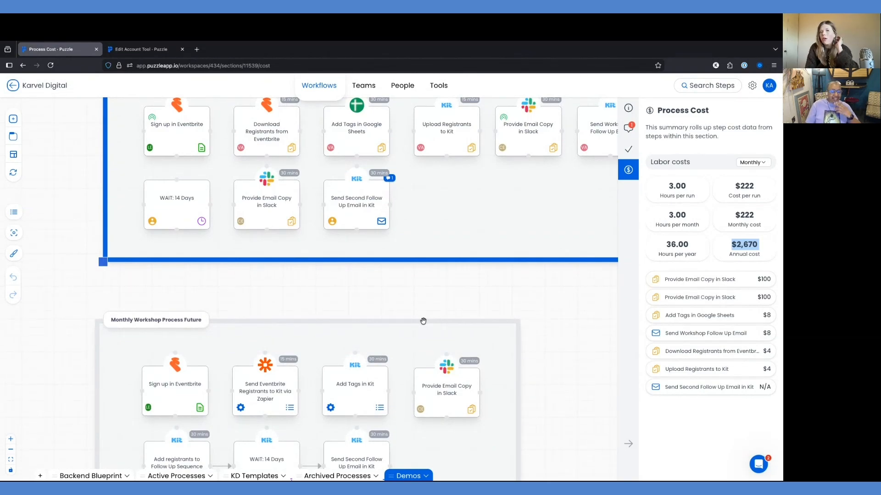
scroll(423, 321, down, 2)
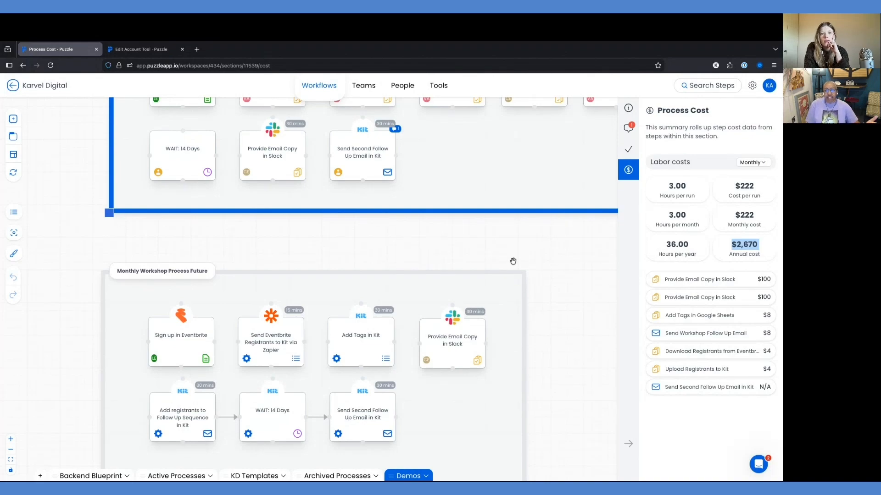
click(347, 272)
scroll(347, 273, down, 1)
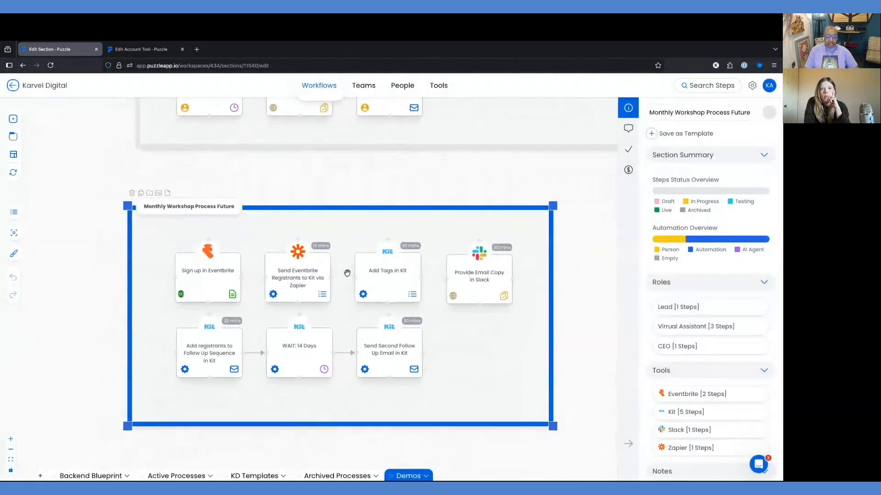
click(299, 271)
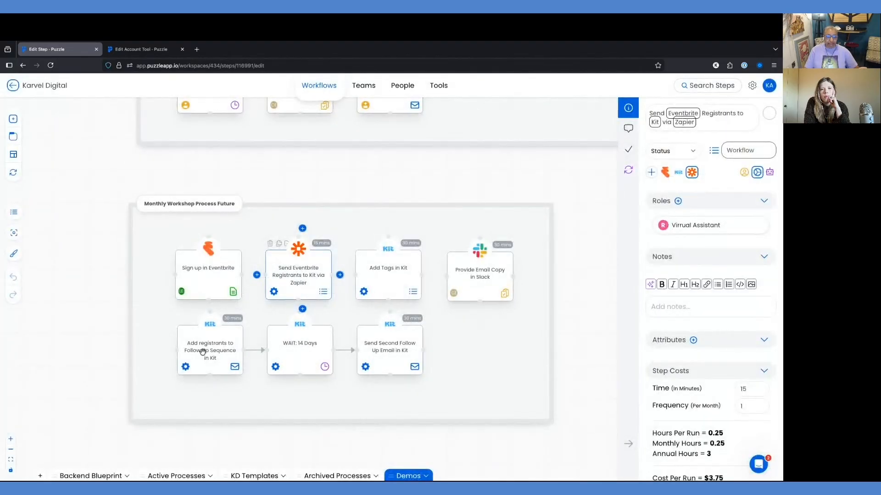
click(211, 349)
Show the process cost summary of the Monthly Workshop Process Future section, highlight its annual cost, and deselect the section
click(545, 202)
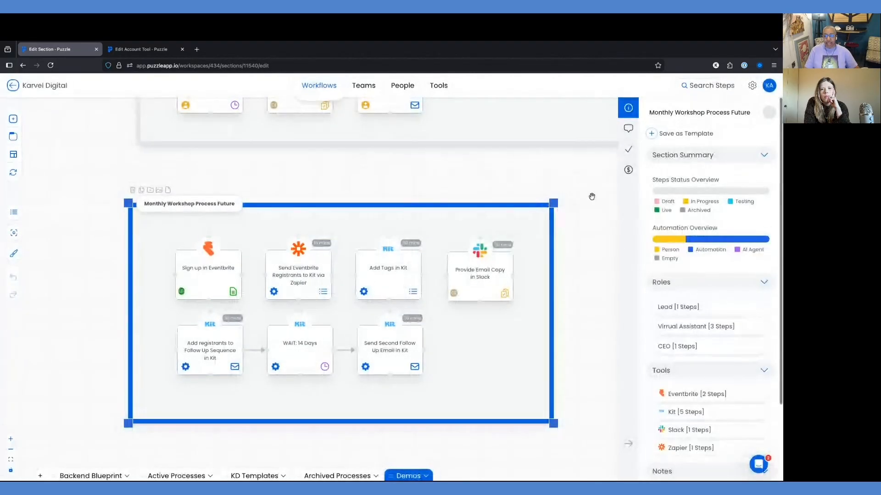
click(628, 170)
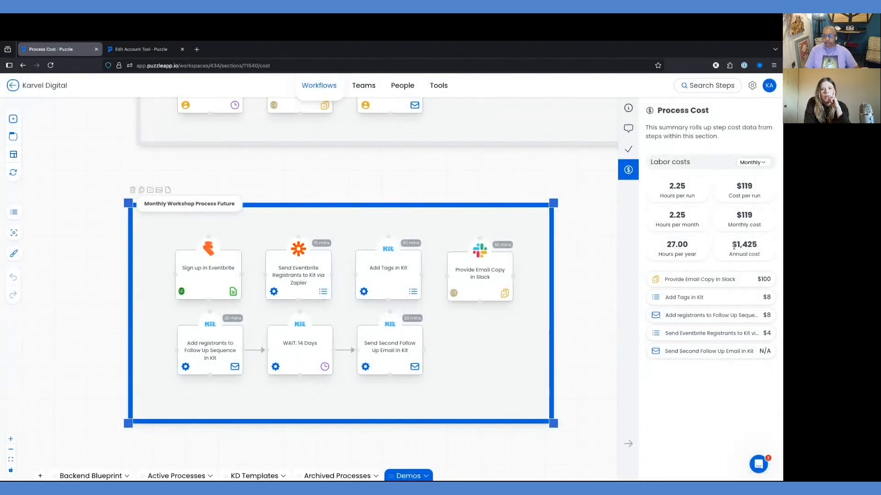
drag(732, 246, 773, 247)
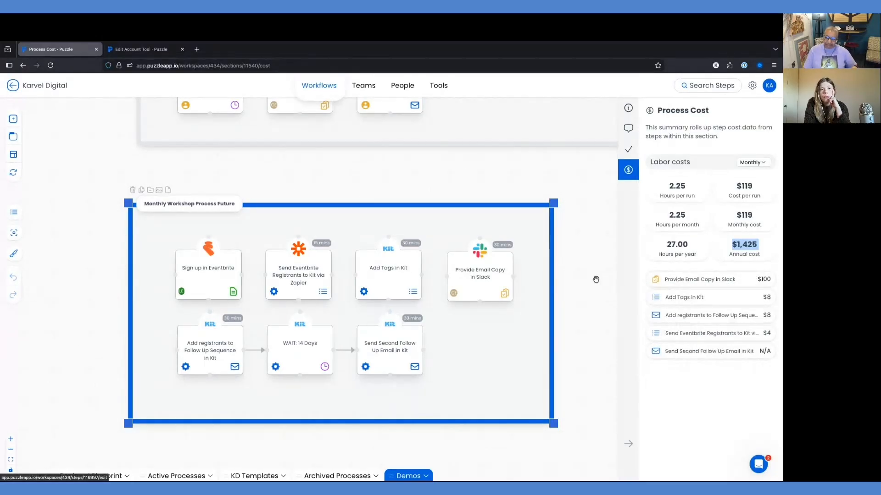
click(430, 188)
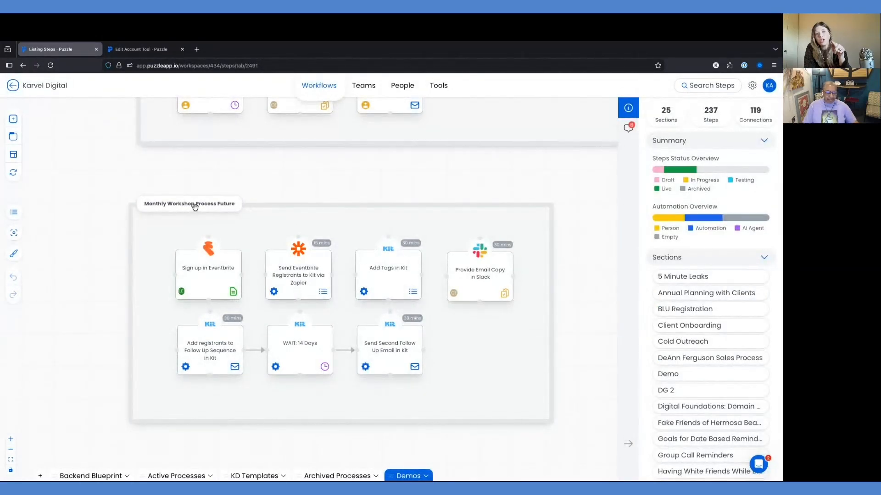
Open the conditional coloring rules and expand the criteria of the Steps In Progress and Manual Steps rules
scroll(209, 182, up, 3)
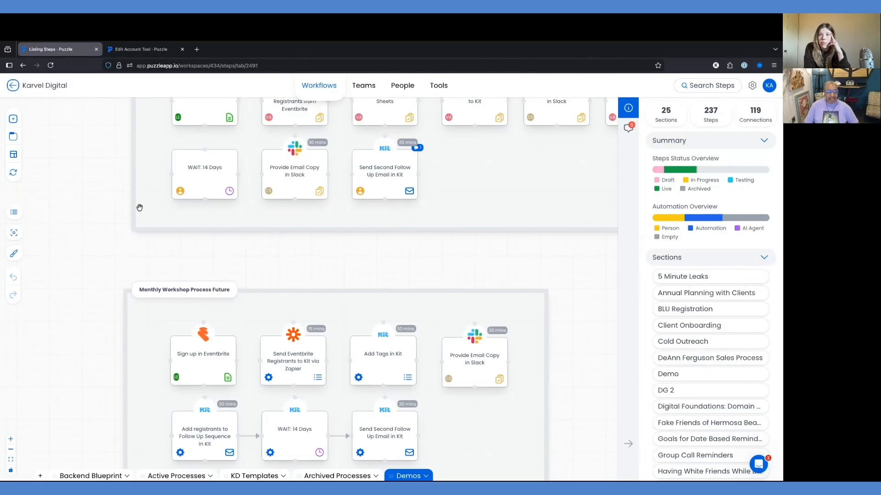
scroll(140, 205, down, 3)
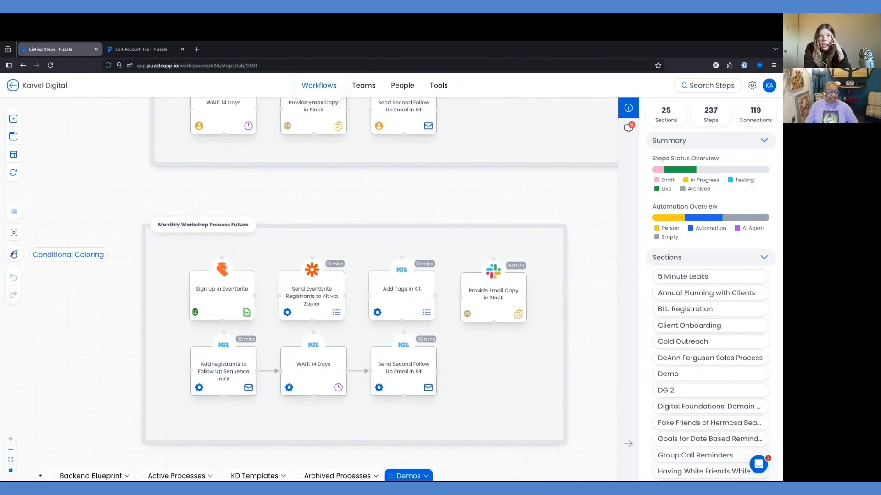
click(14, 253)
click(146, 154)
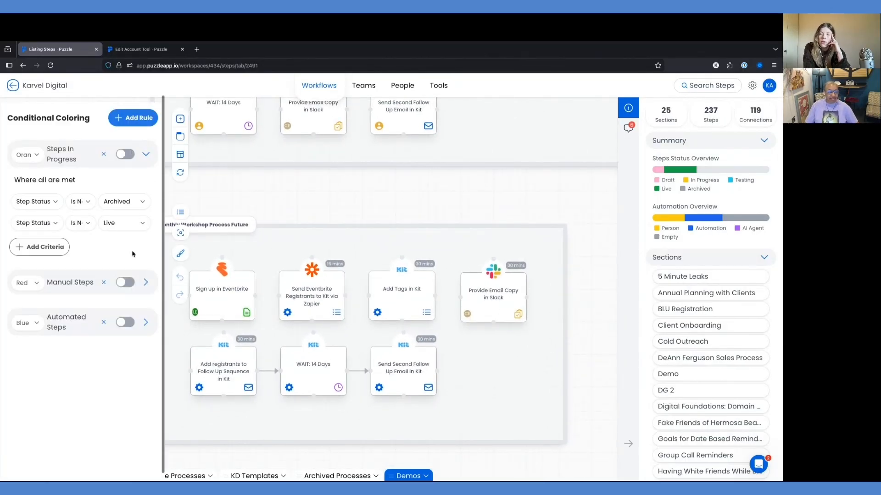
click(146, 282)
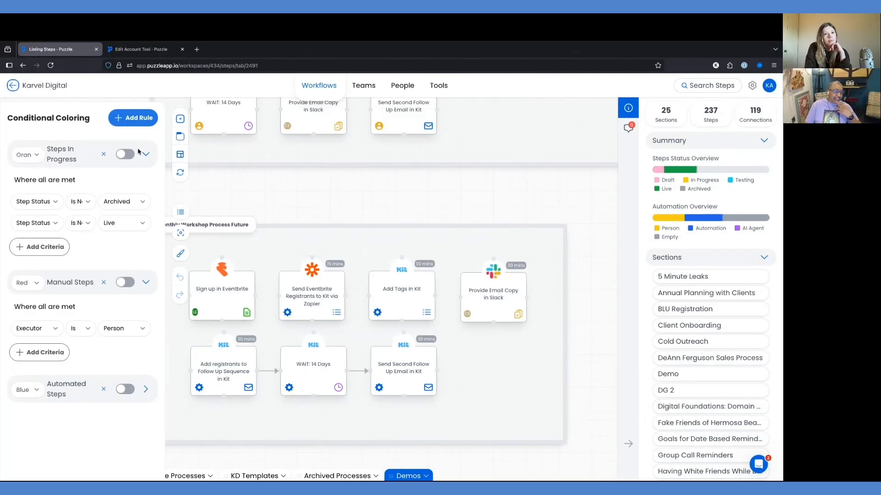
Turn on the Manual Steps and Automated Steps coloring rules to compare the current and future workshop processes
click(130, 283)
scroll(277, 257, down, 4)
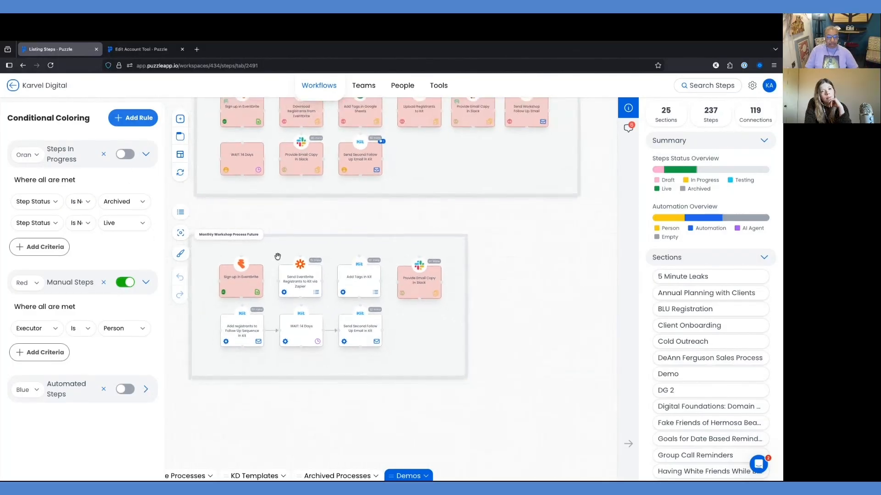
scroll(277, 257, up, 3)
scroll(277, 256, down, 1)
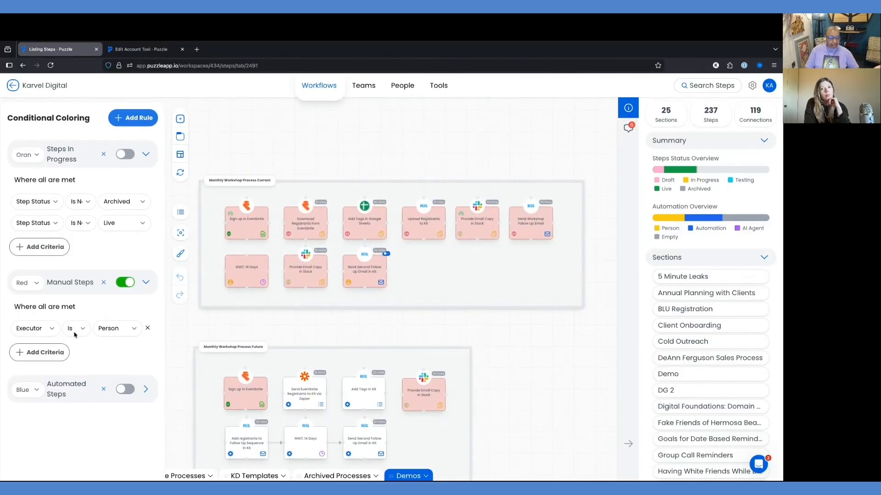
click(127, 390)
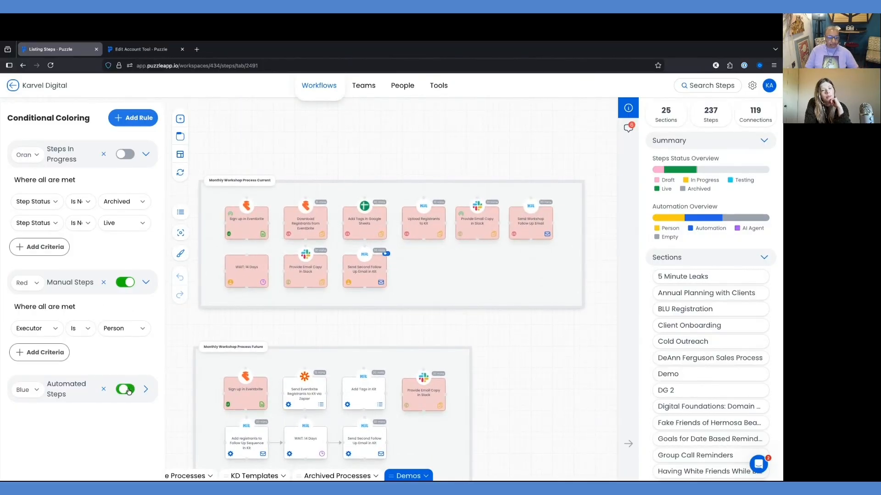
scroll(289, 306, down, 2)
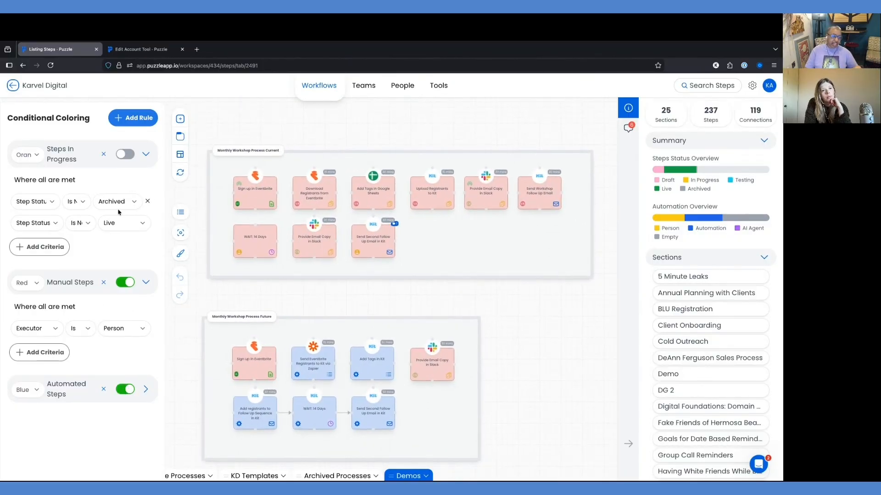
Replace the Manual Steps coloring with the Steps In Progress rule and close the conditional coloring settings
click(122, 285)
click(128, 156)
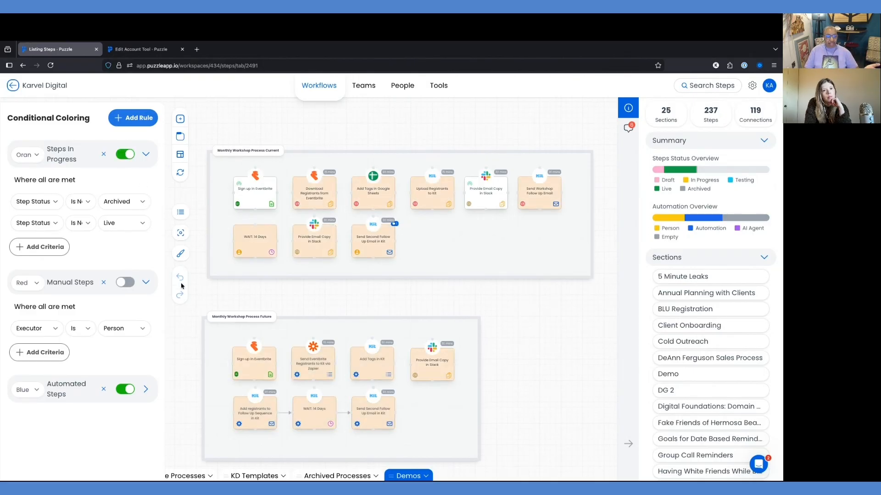
click(180, 255)
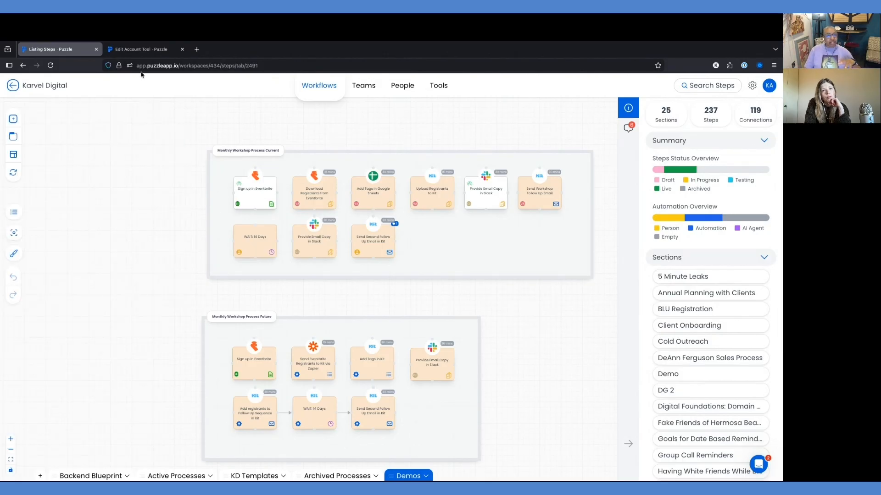
Switch to the J9K9 workspace and open its workflows at the start of the Sales Process section
click(142, 50)
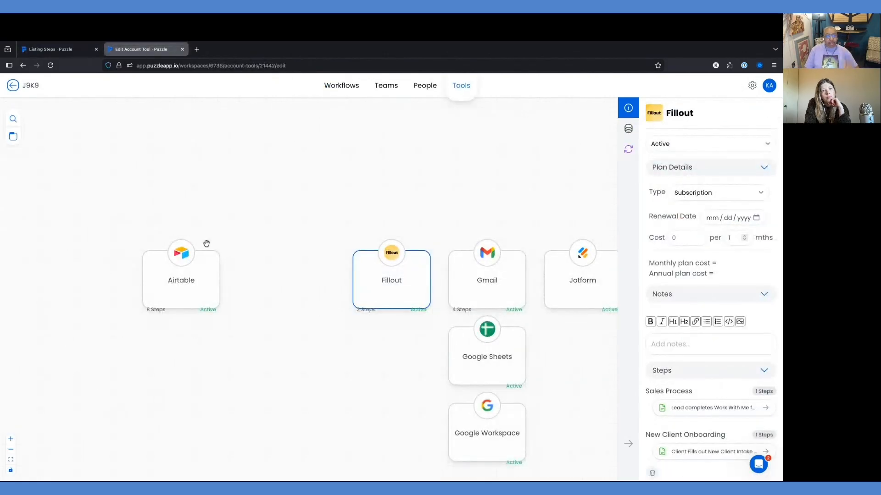
click(348, 87)
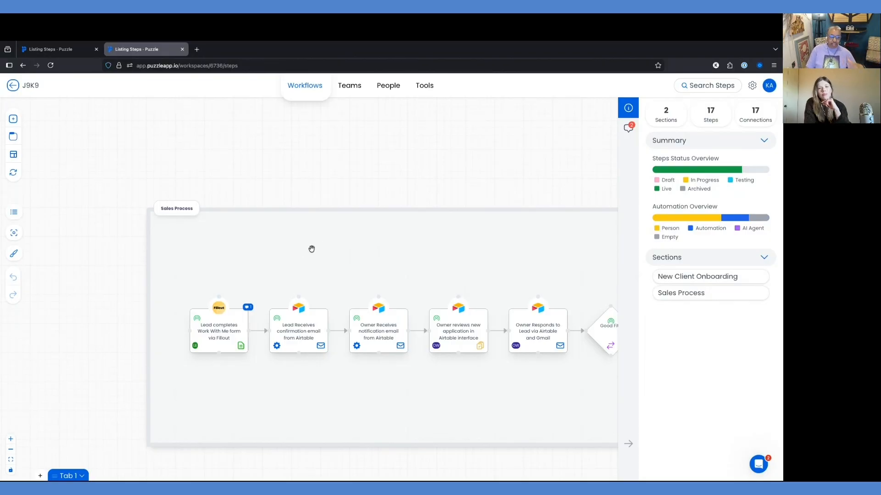
scroll(311, 249, down, 1)
scroll(311, 249, left, 1)
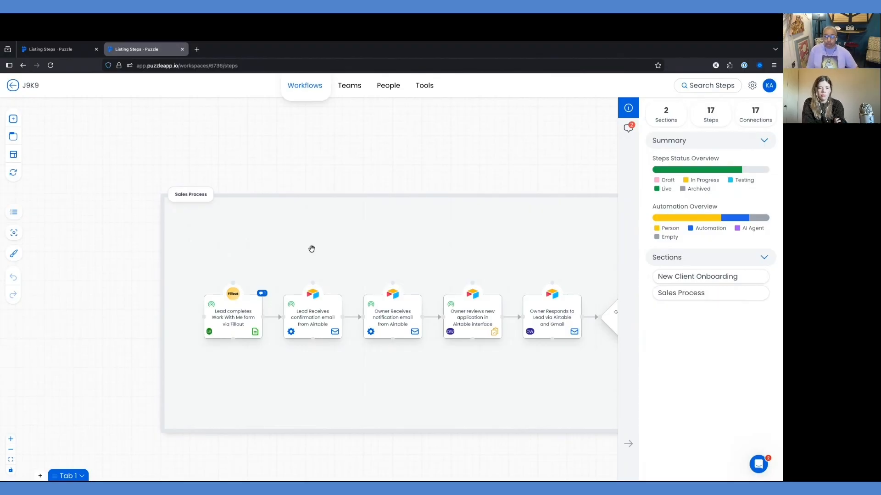
scroll(294, 298, up, 2)
Open the "Lead completes Work With Me form via Fillout" step and read its notes down to the demo video and build notes
click(220, 321)
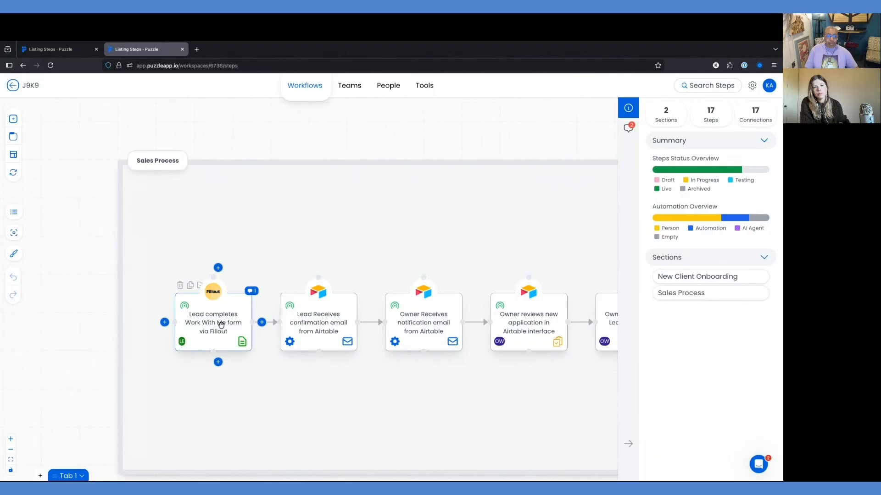
scroll(690, 302, down, 3)
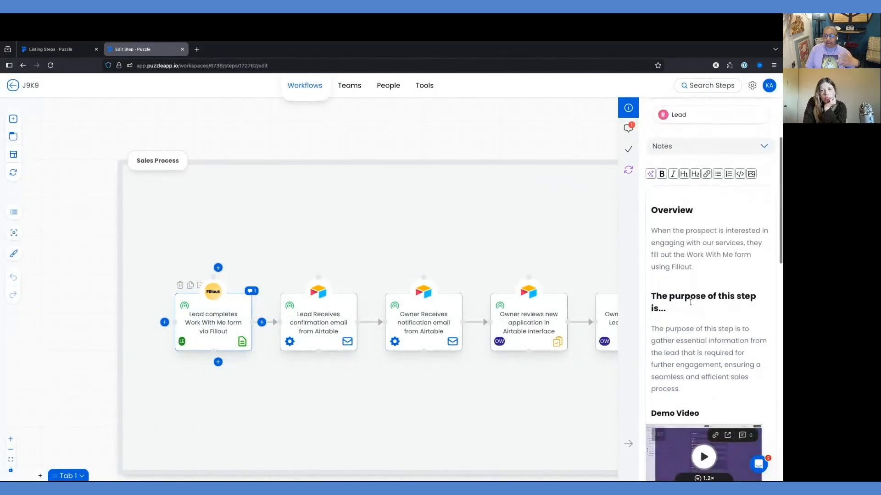
scroll(690, 303, down, 2)
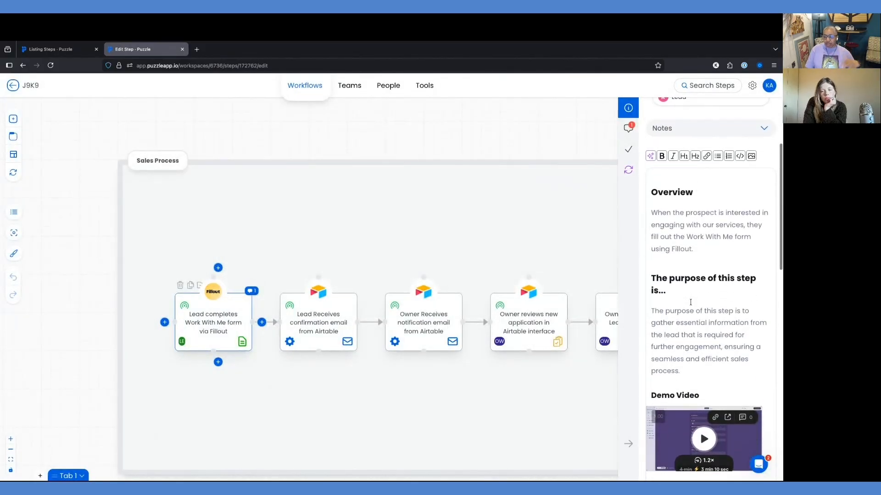
scroll(690, 303, down, 1)
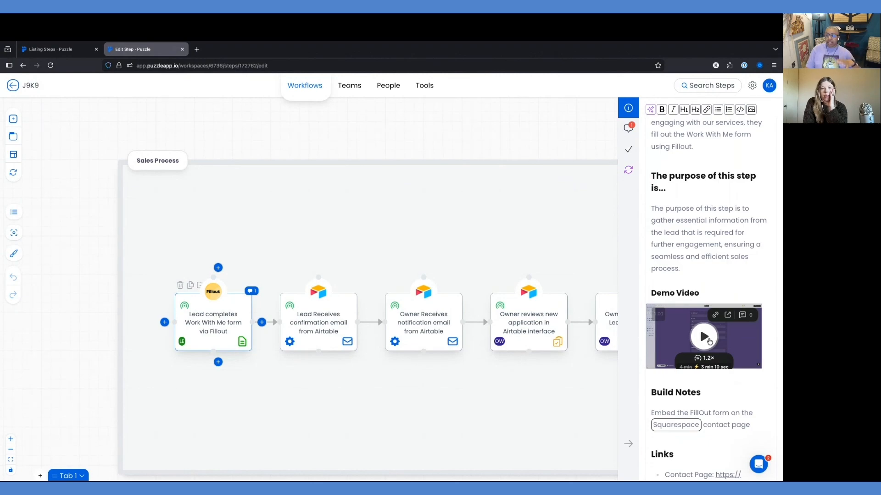
Read the rest of the form step's notes, from the build notes through the links to the embed code
scroll(710, 341, down, 1)
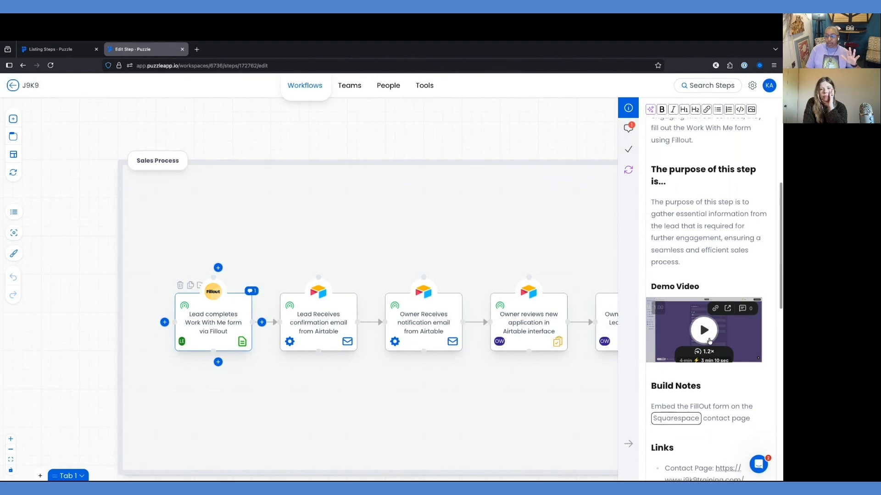
scroll(674, 376, down, 1)
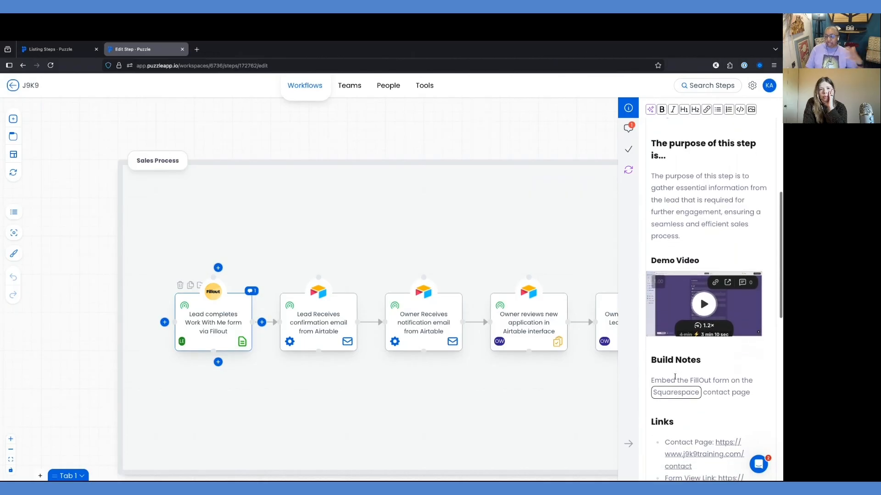
scroll(675, 377, down, 5)
scroll(674, 377, down, 1)
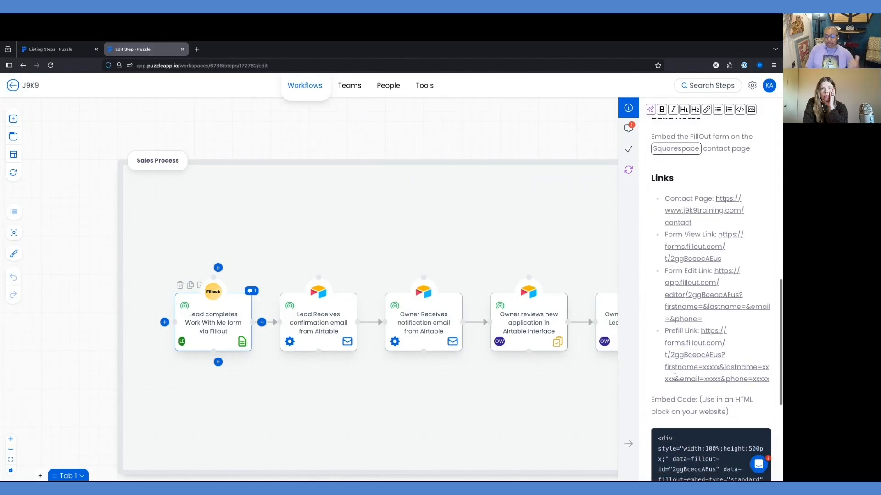
scroll(674, 376, up, 2)
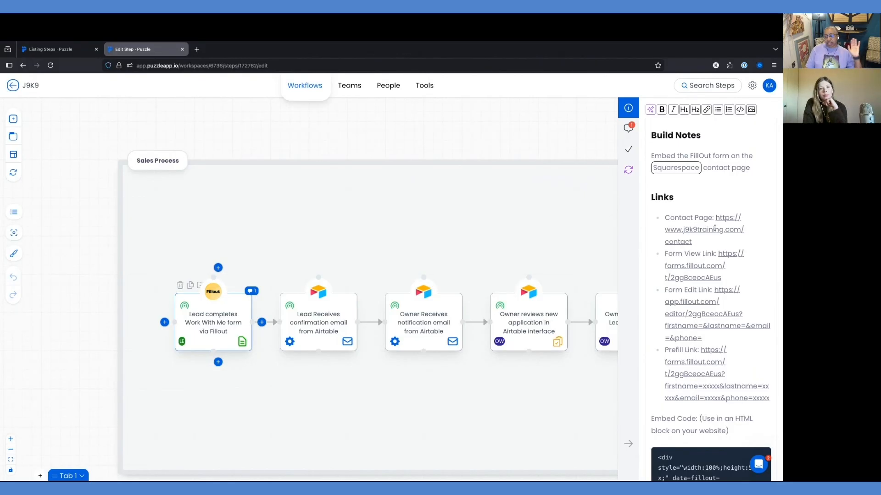
scroll(714, 226, down, 3)
scroll(714, 225, down, 6)
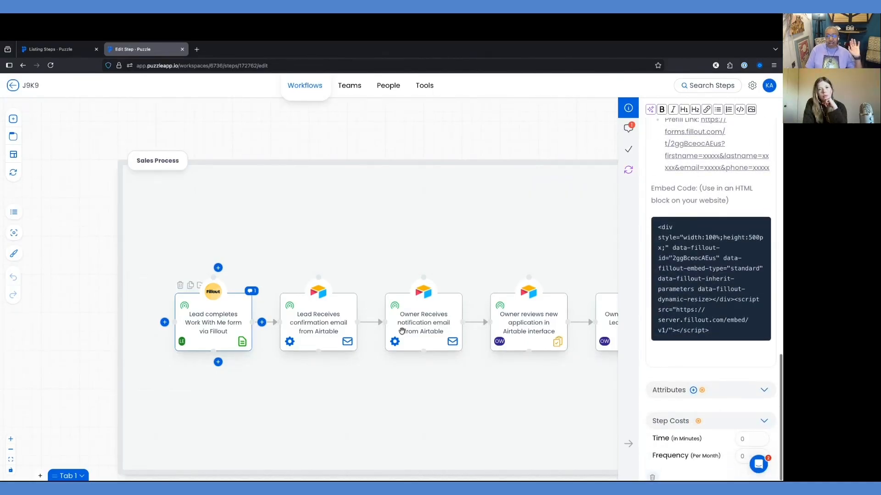
Open the "Lead Receives confirmation email from Airtable" step and review its email copy, links, demo video and overview
drag(333, 325, 105, 335)
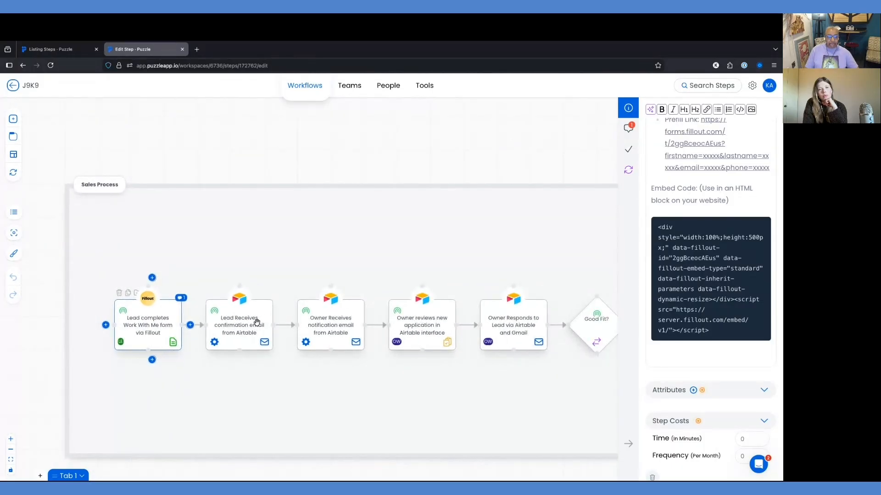
click(245, 321)
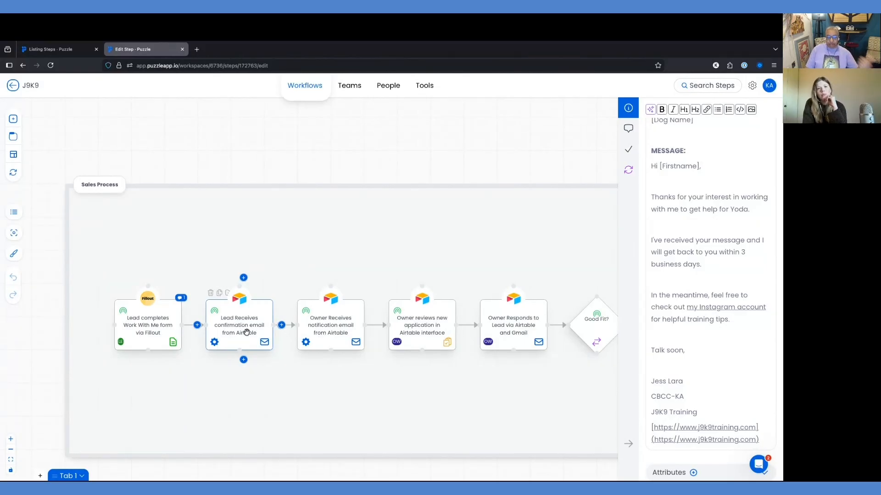
scroll(739, 324, down, 2)
scroll(737, 318, up, 4)
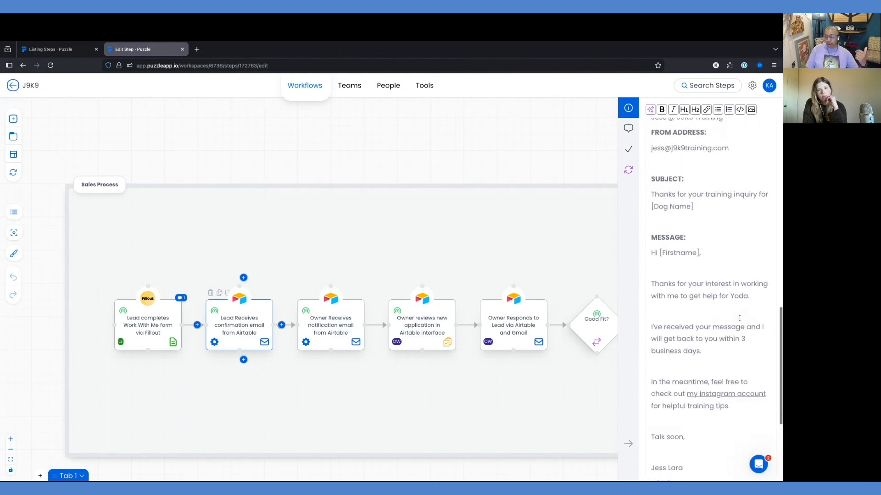
scroll(697, 273, up, 7)
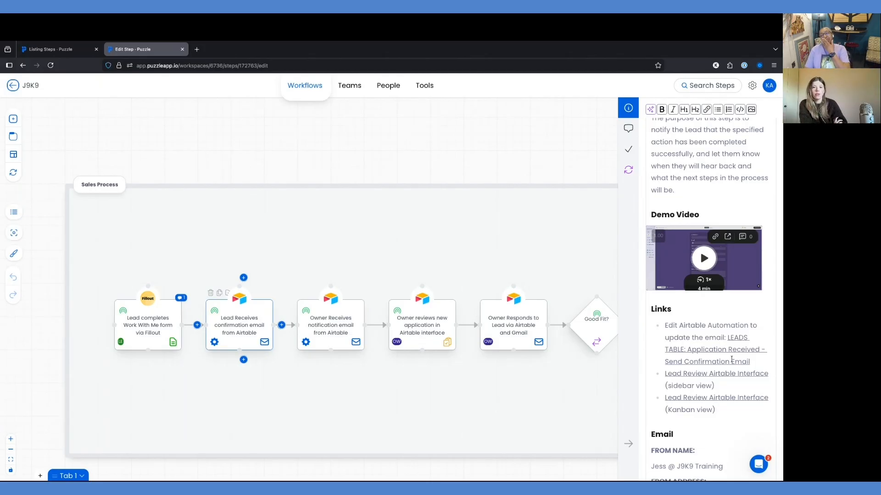
scroll(731, 360, up, 5)
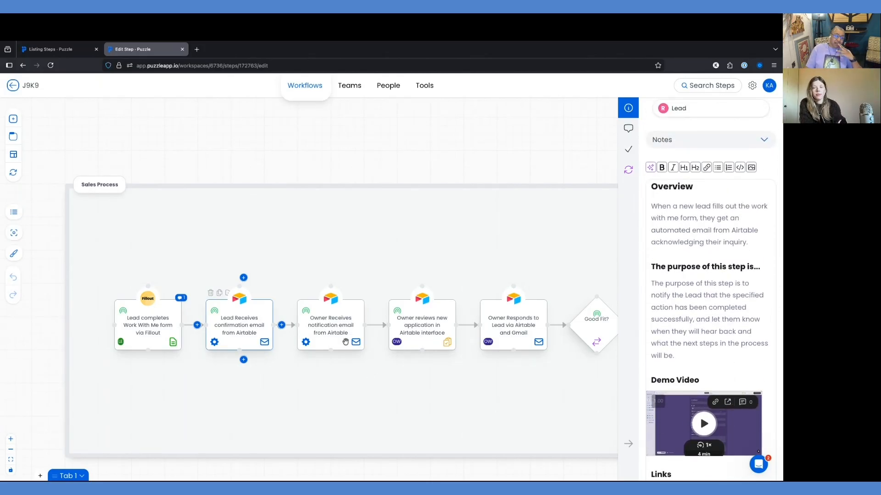
Open the "Owner reviews new application in Airtable interface" step and view its notes, role and status
scroll(346, 341, right, 5)
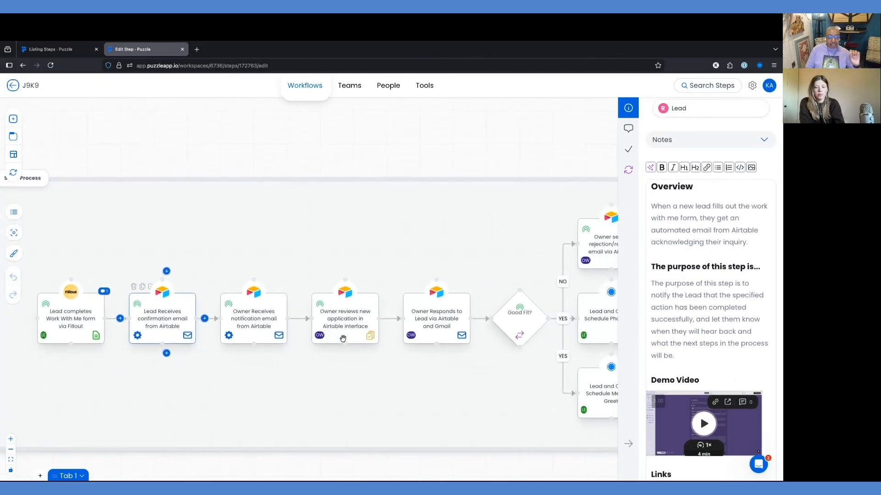
scroll(343, 339, right, 5)
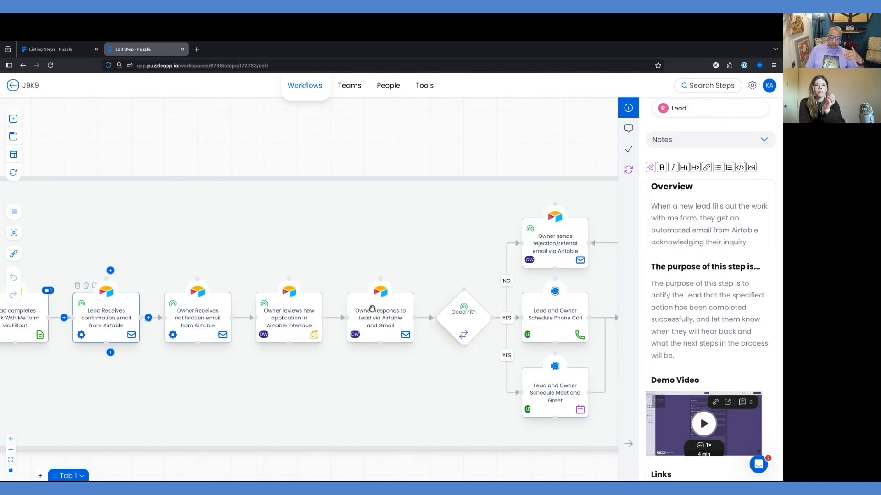
click(295, 315)
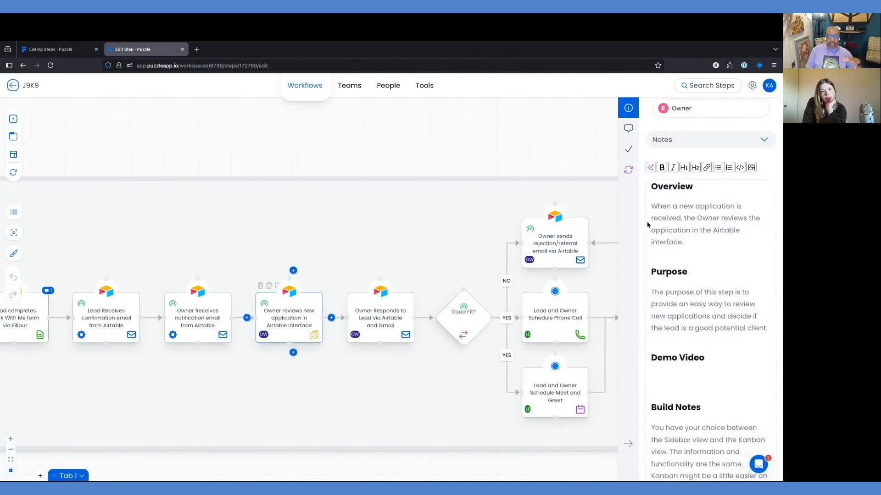
scroll(698, 183, up, 3)
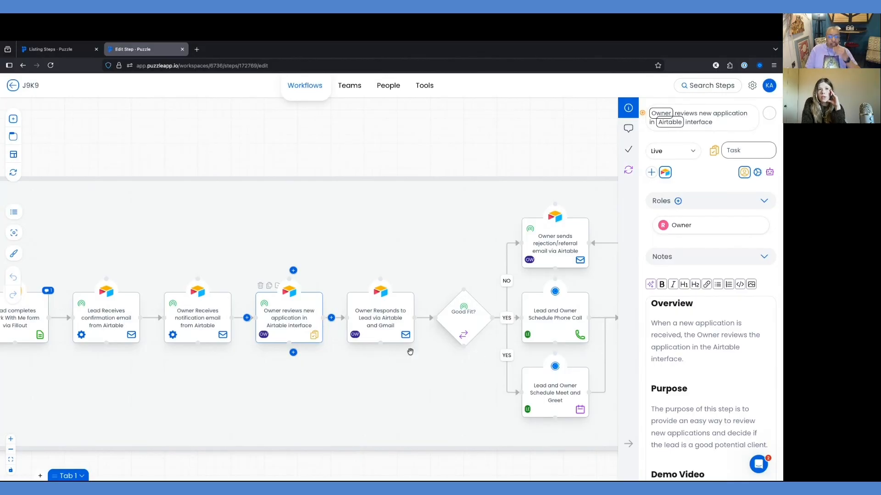
Examine the remainder of the Sales Process workflow, from the Good Fit decision branches through to the invoice payment
scroll(407, 353, right, 5)
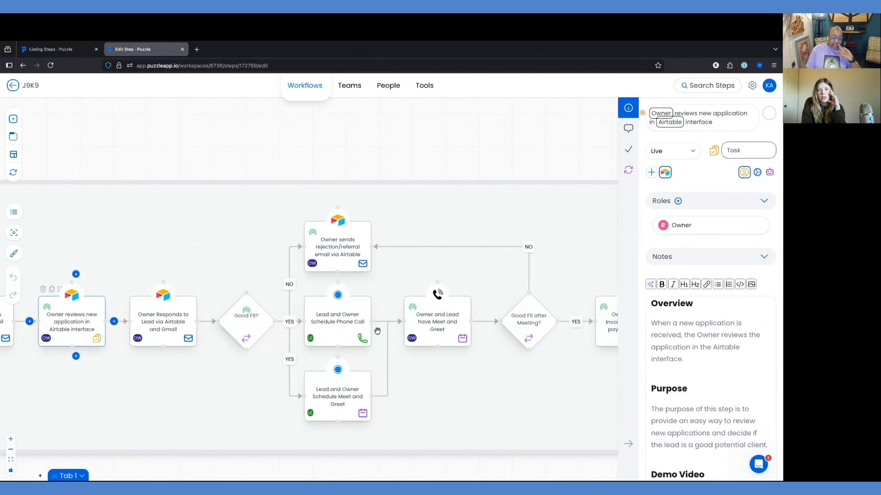
scroll(314, 317, down, 5)
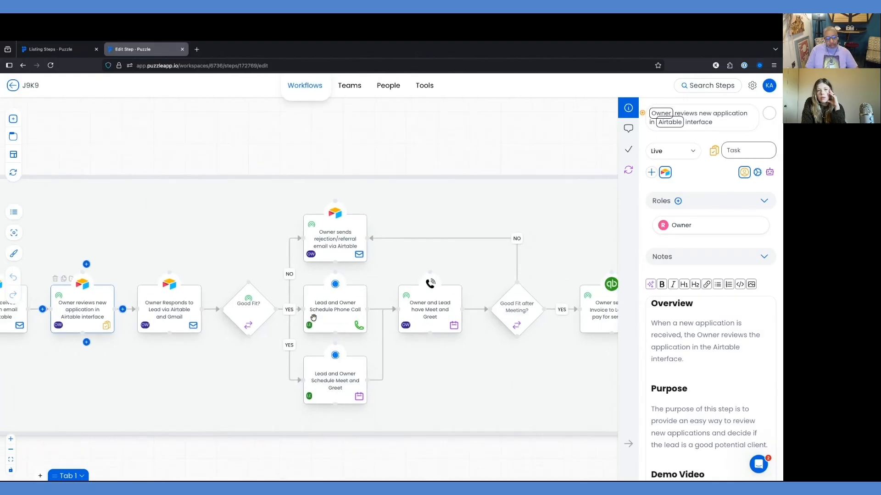
scroll(315, 320, down, 5)
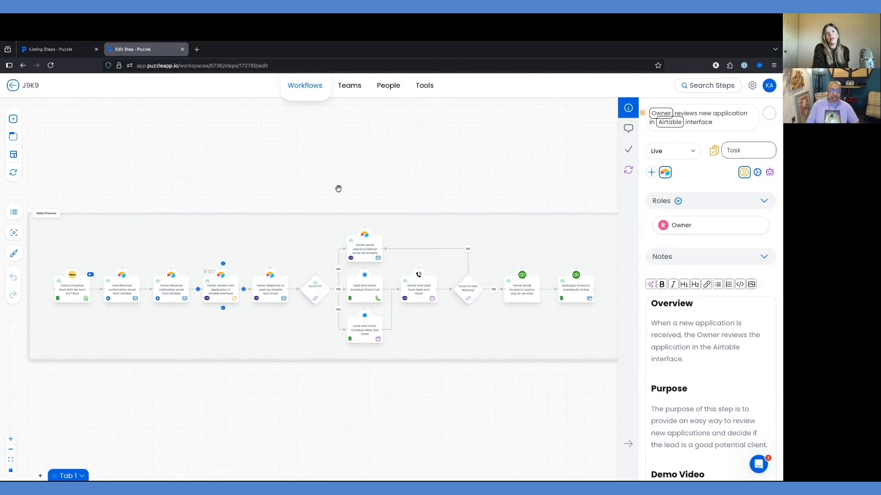
scroll(333, 188, up, 1)
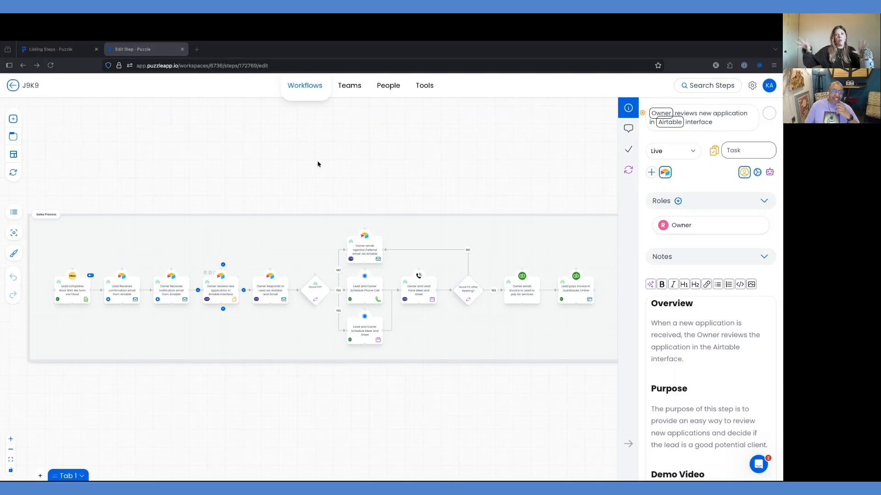
Switch back to the Karvel Digital workspace and look over its Demos workshop processes and list of sections
click(71, 53)
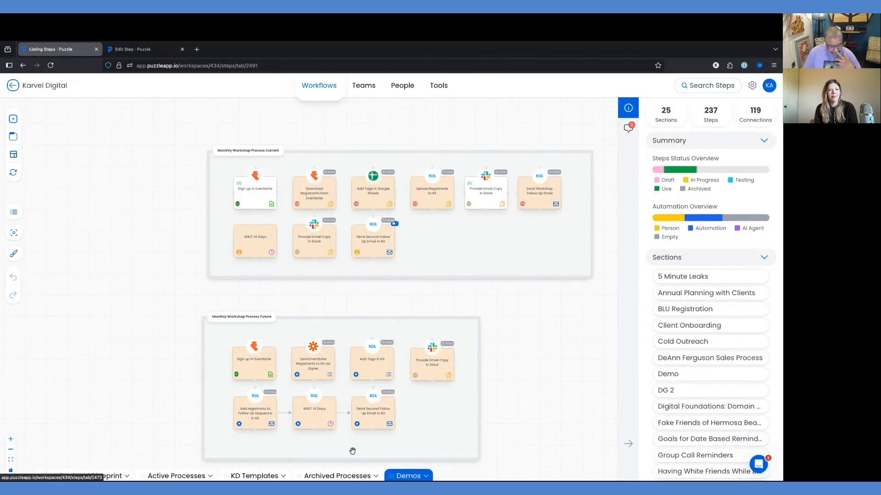
scroll(400, 410, down, 2)
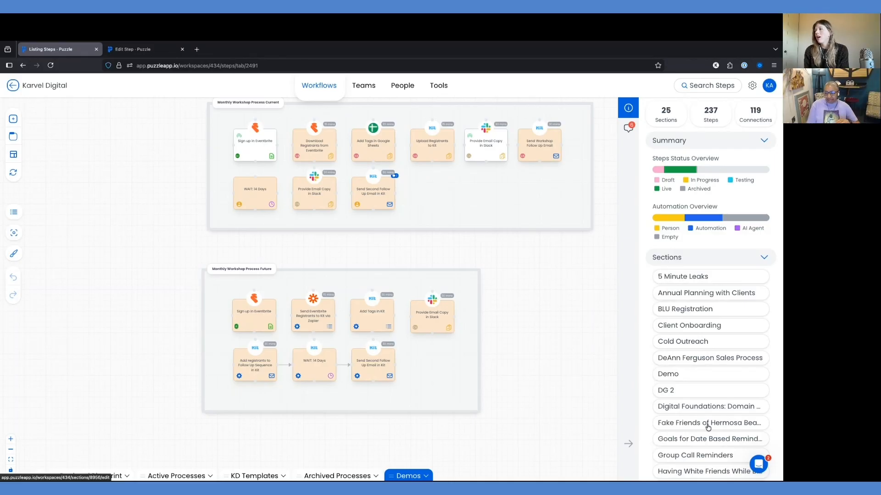
scroll(680, 374, down, 2)
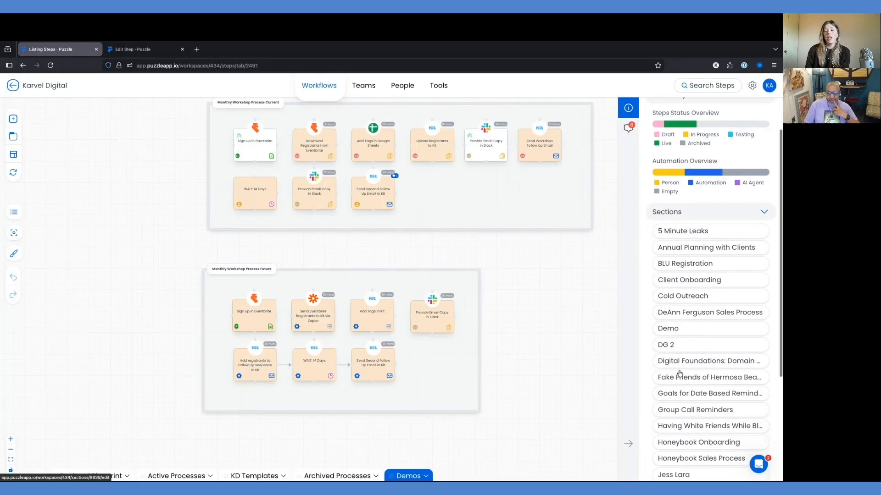
scroll(680, 374, up, 2)
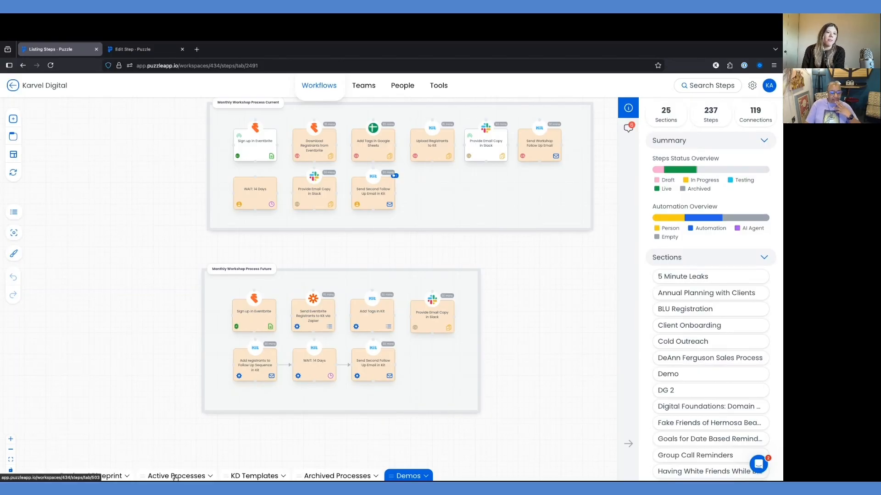
Go to the Active Processes workflows and open the Million Dollar Systems Onboarding section
click(176, 476)
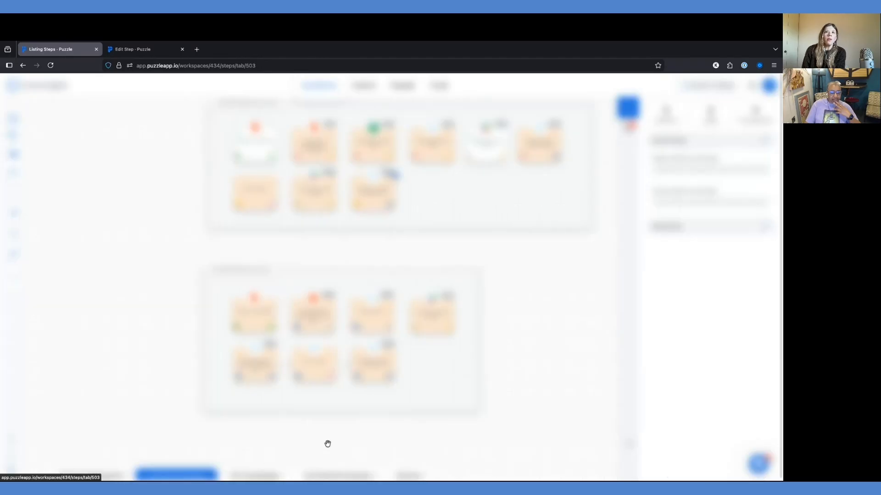
scroll(712, 434, down, 3)
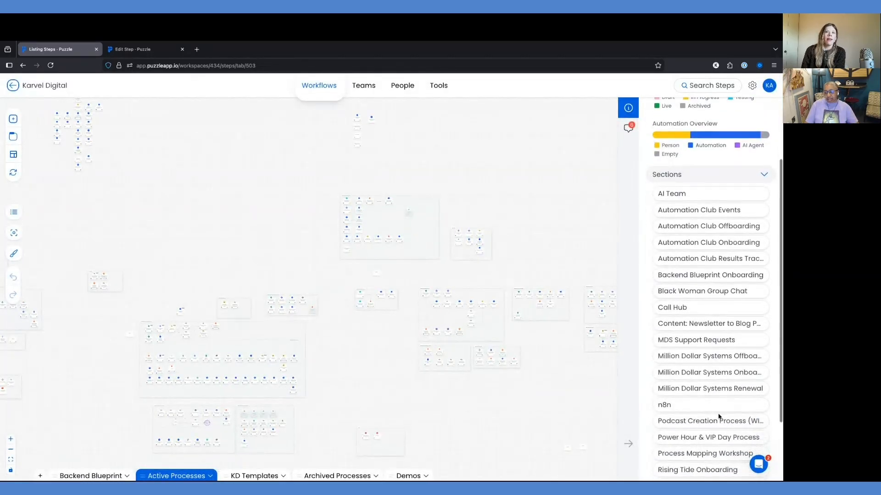
click(714, 374)
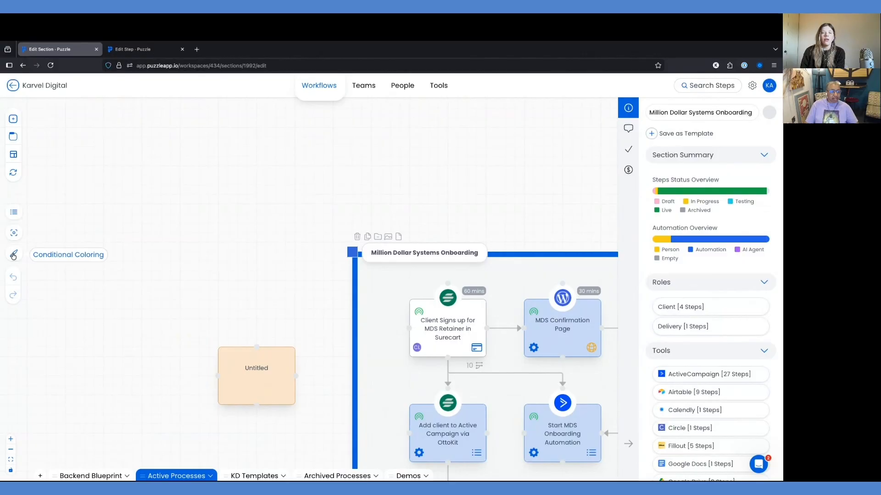
Turn off the Steps In Progress and Automated Steps coloring rules and close the conditional coloring settings
click(13, 253)
click(133, 156)
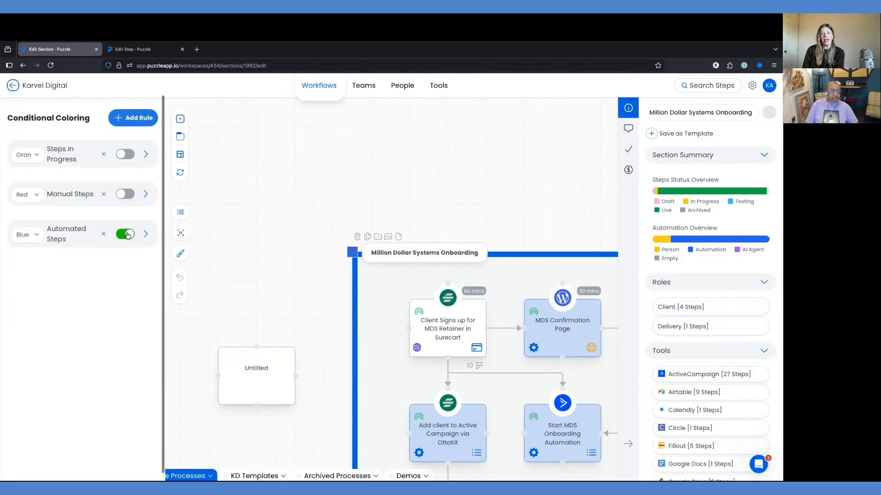
click(125, 234)
click(181, 253)
Examine the Million Dollar Systems Onboarding flow, from the client's Surecart sign-up through the onboarding form and document creation steps
scroll(254, 263, right, 6)
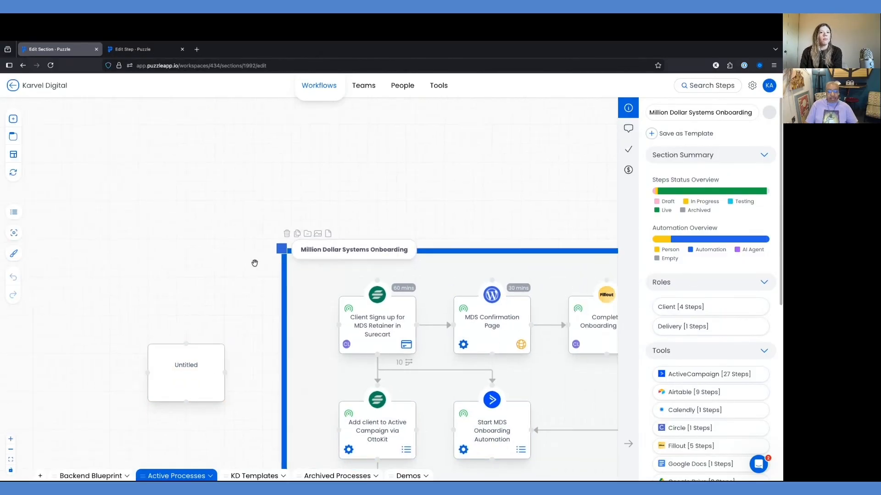
scroll(254, 263, down, 3)
scroll(255, 263, down, 1)
scroll(255, 263, down, 3)
scroll(254, 262, right, 2)
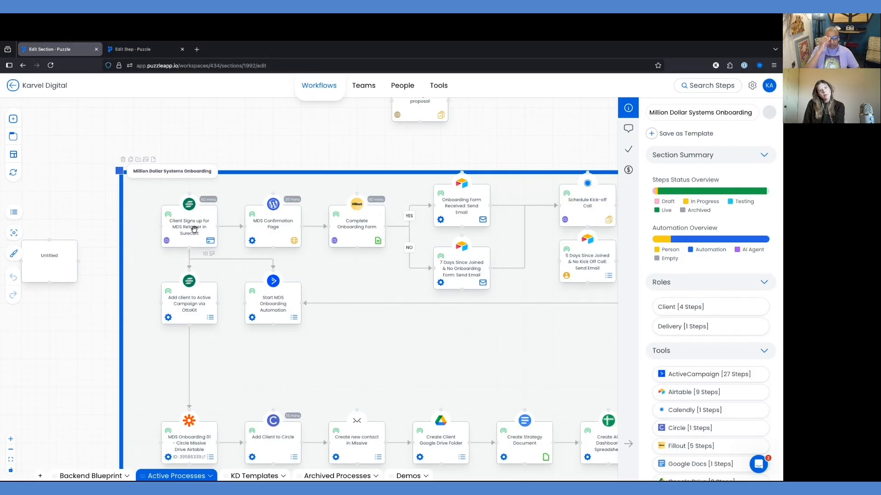
scroll(275, 234, right, 1)
scroll(275, 234, down, 1)
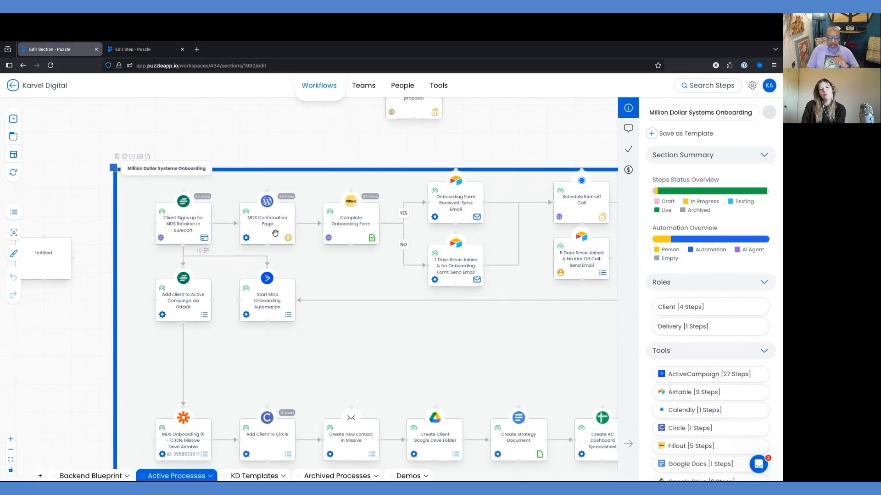
scroll(320, 243, right, 2)
scroll(320, 243, down, 1)
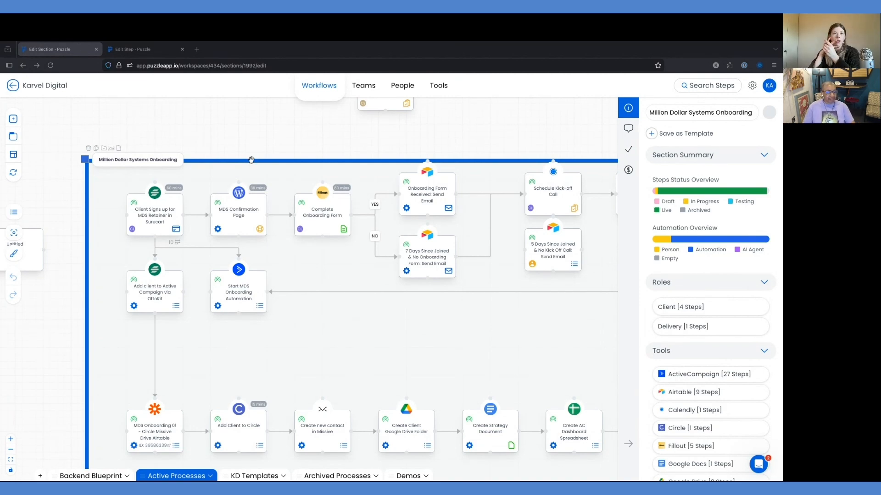
click(252, 163)
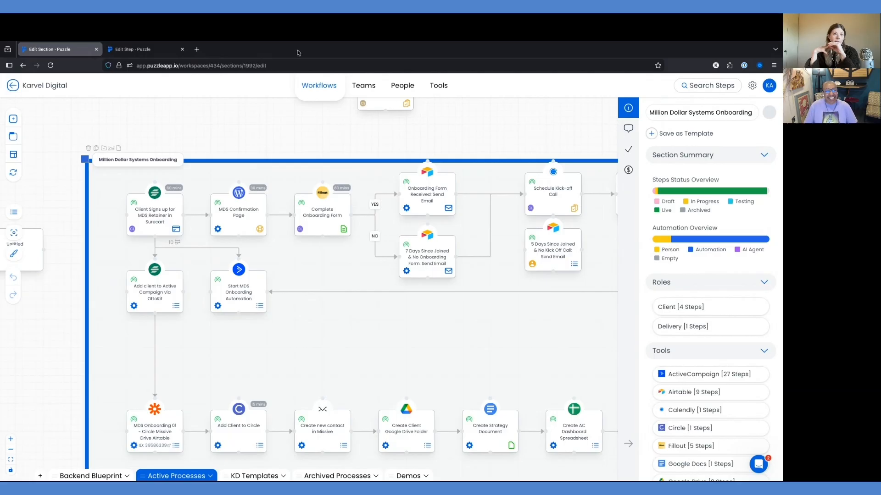